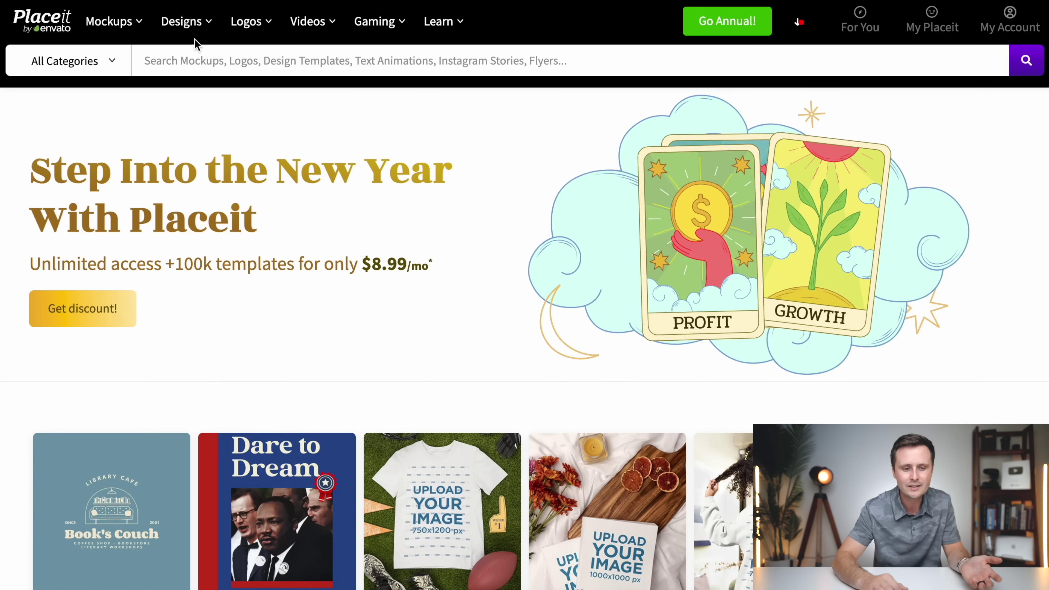
- Open the T-shirt design templates under apparel and print, and browse the first results page down to its page numbers
mouse_move(188, 24)
mouse_move(217, 94)
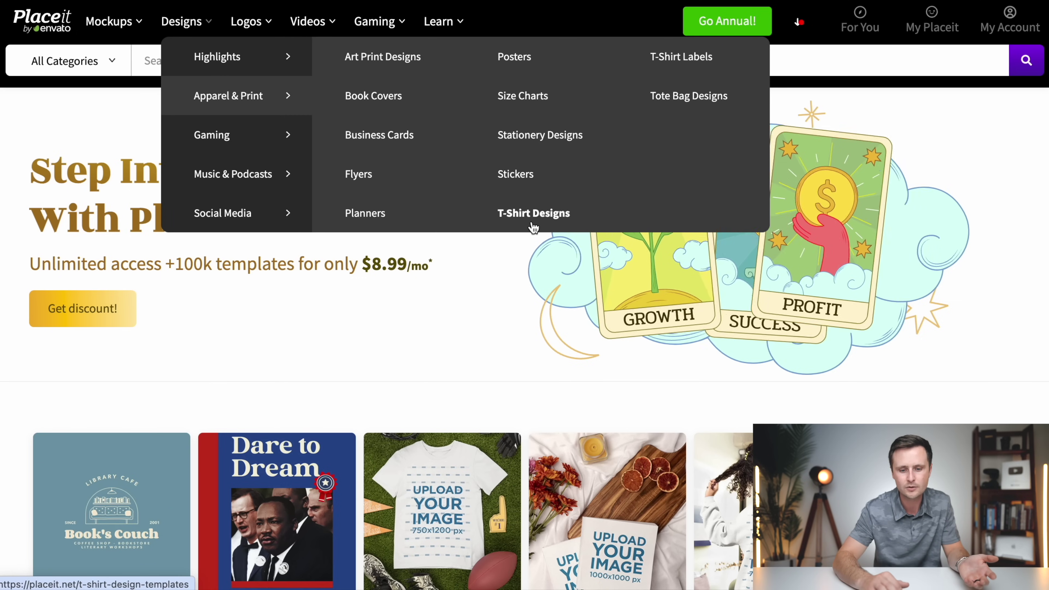
click(520, 214)
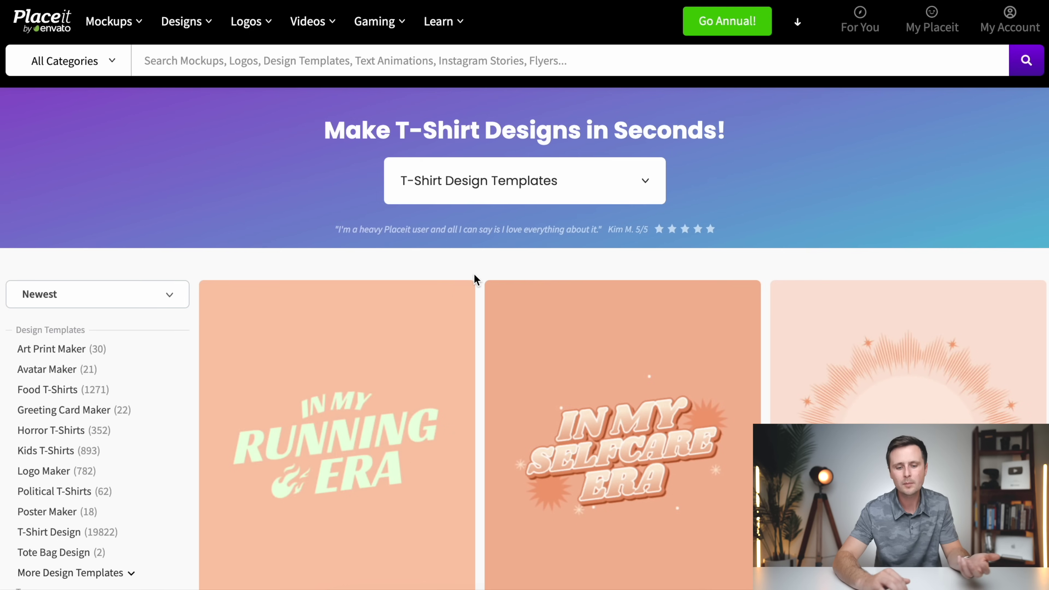
scroll(475, 279, down, 20)
scroll(476, 280, down, 12)
scroll(661, 306, up, 4)
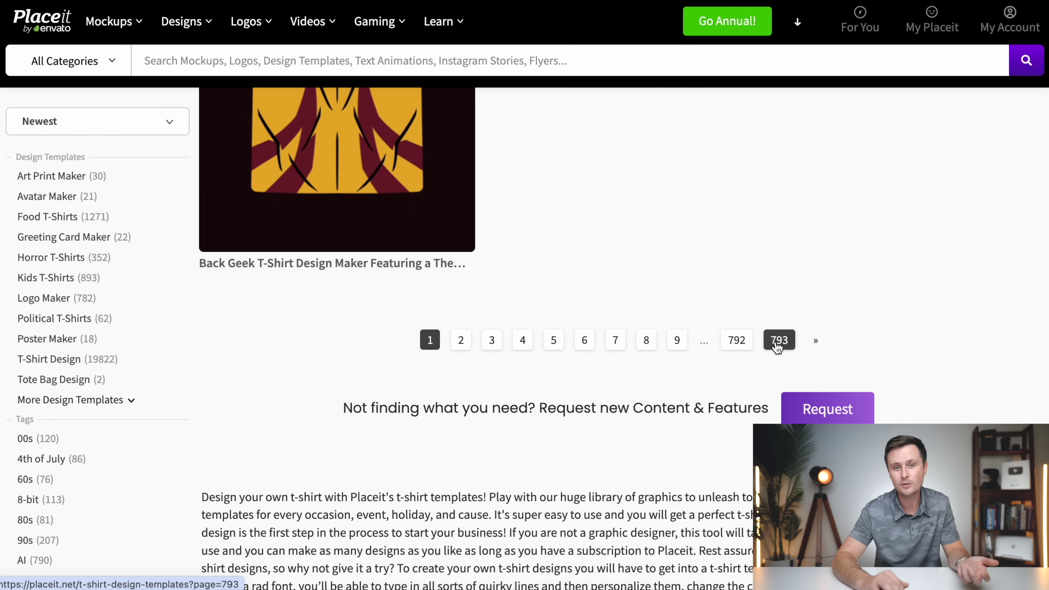
scroll(805, 278, up, 10)
scroll(805, 277, up, 20)
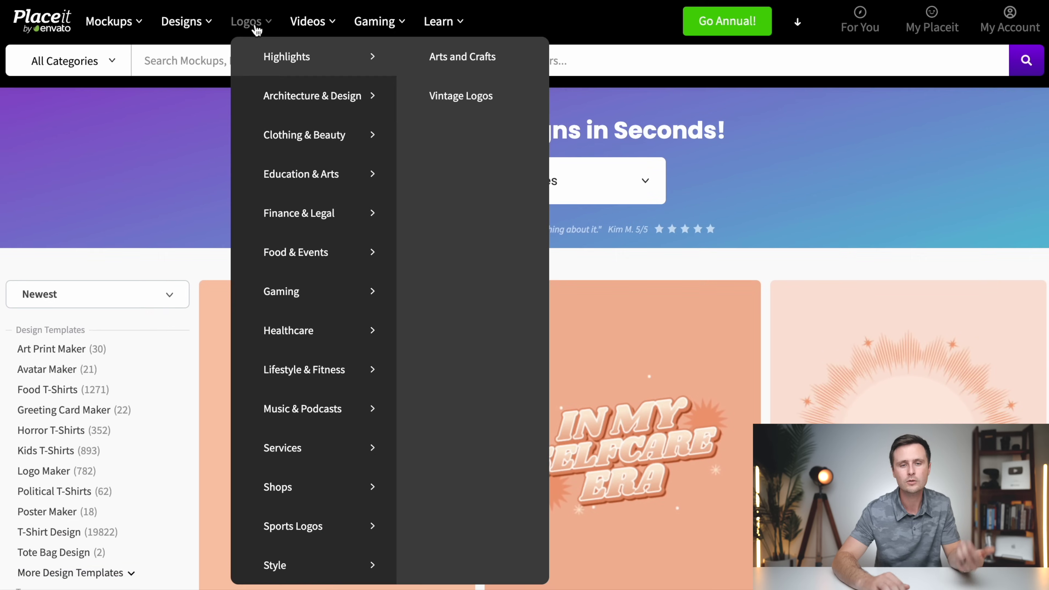
- Open the logo maker and browse its best-selling logo templates
click(256, 30)
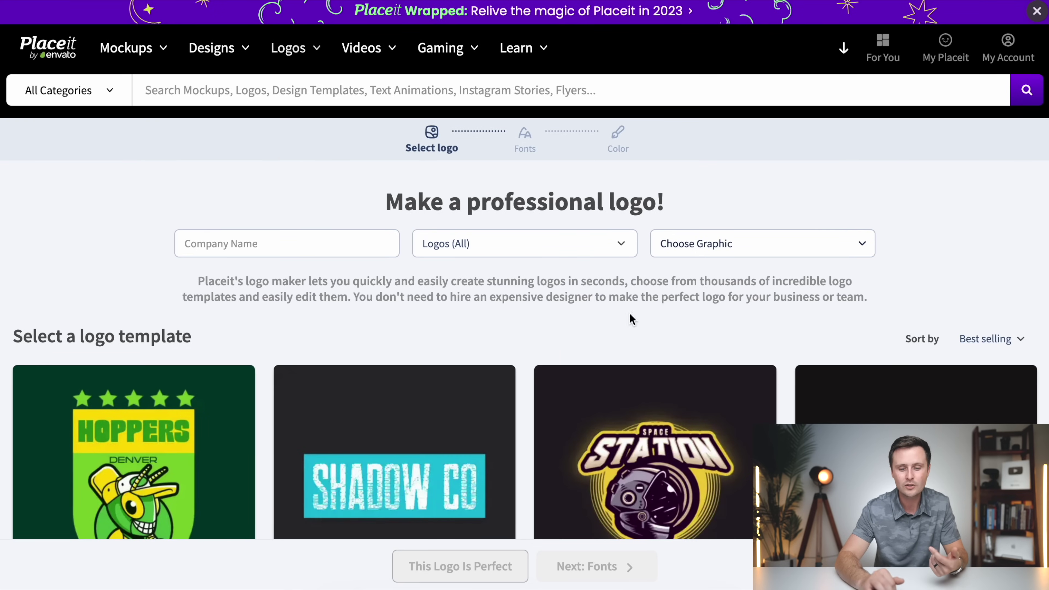
scroll(535, 366, down, 3)
click(516, 500)
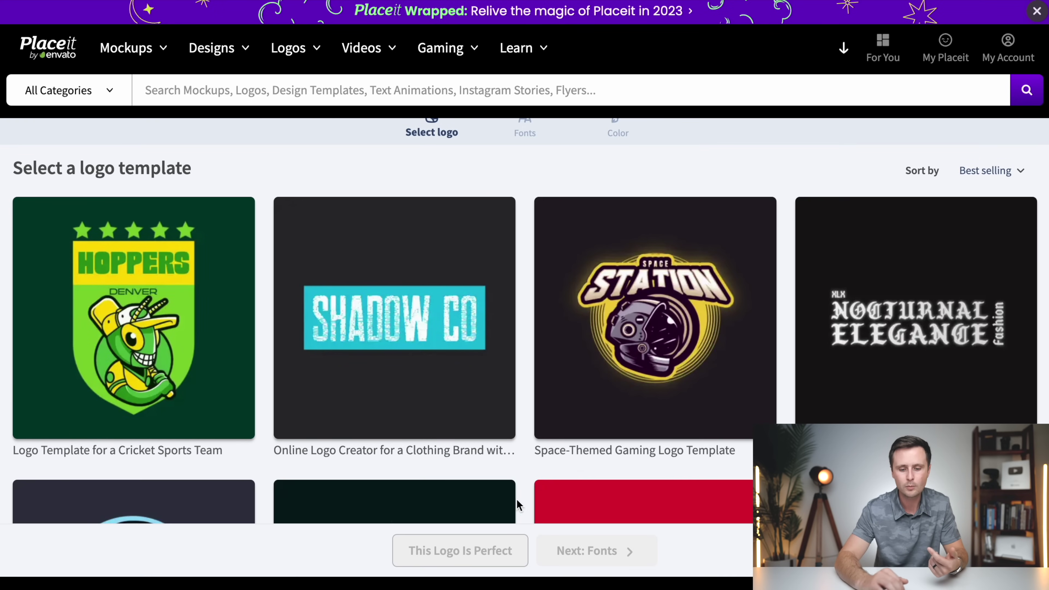
scroll(523, 309, down, 15)
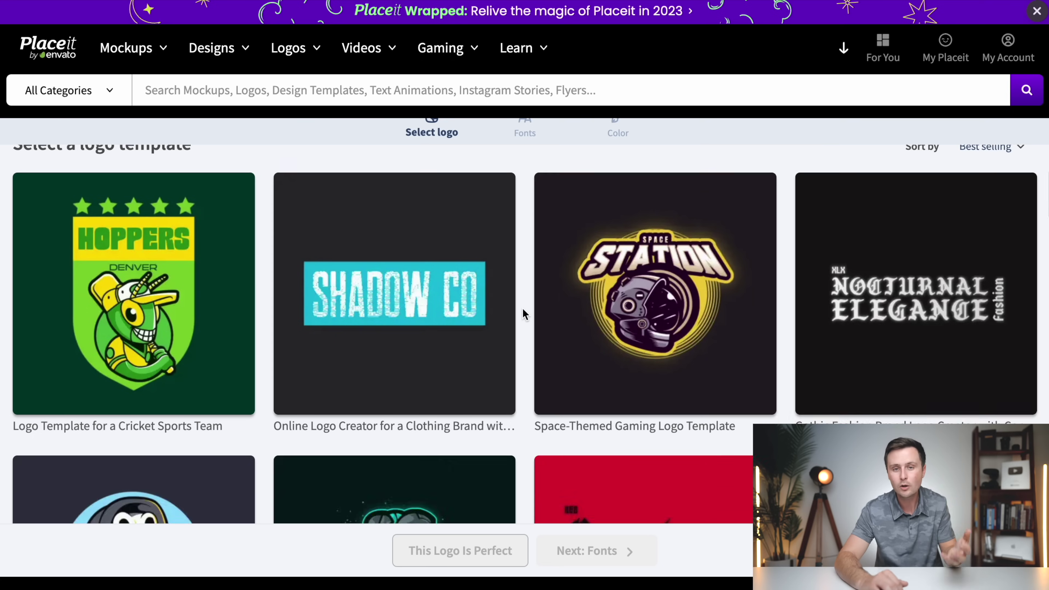
scroll(522, 312, down, 5)
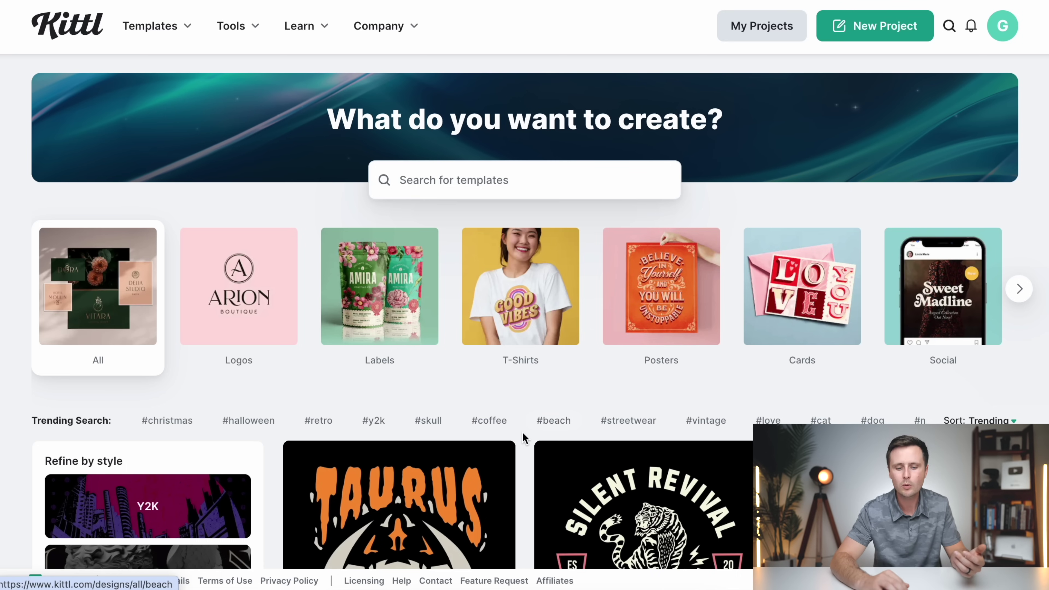
- Switch to Kittl and browse its trending design templates
scroll(523, 433, down, 15)
scroll(521, 432, down, 5)
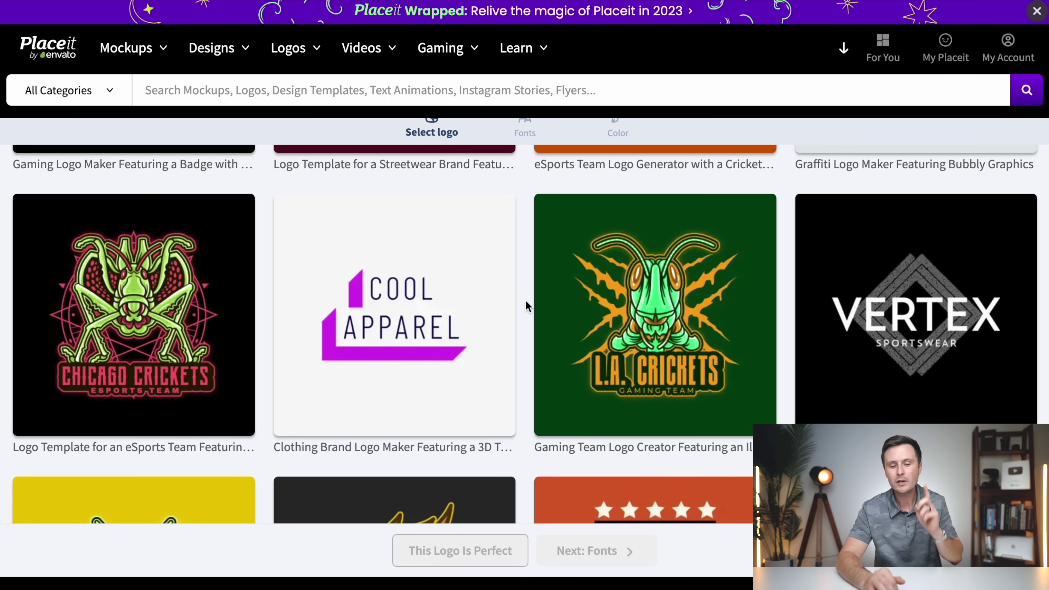
- Switch to Placeit, go to the T-shirt design templates, and open the illustrated Fruit Farm peach design in the editor
mouse_move(217, 47)
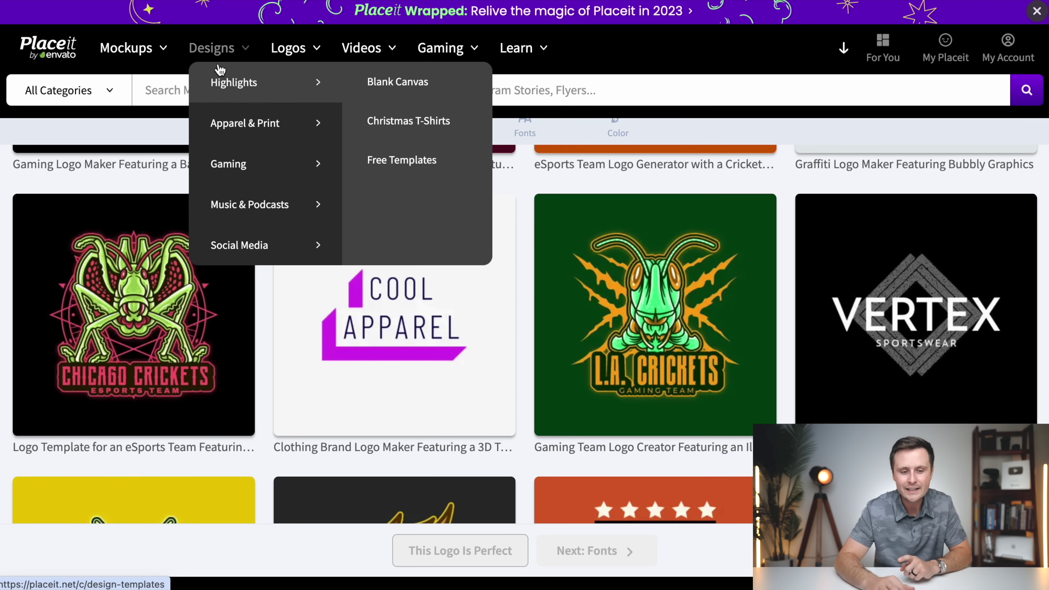
mouse_move(234, 123)
click(531, 244)
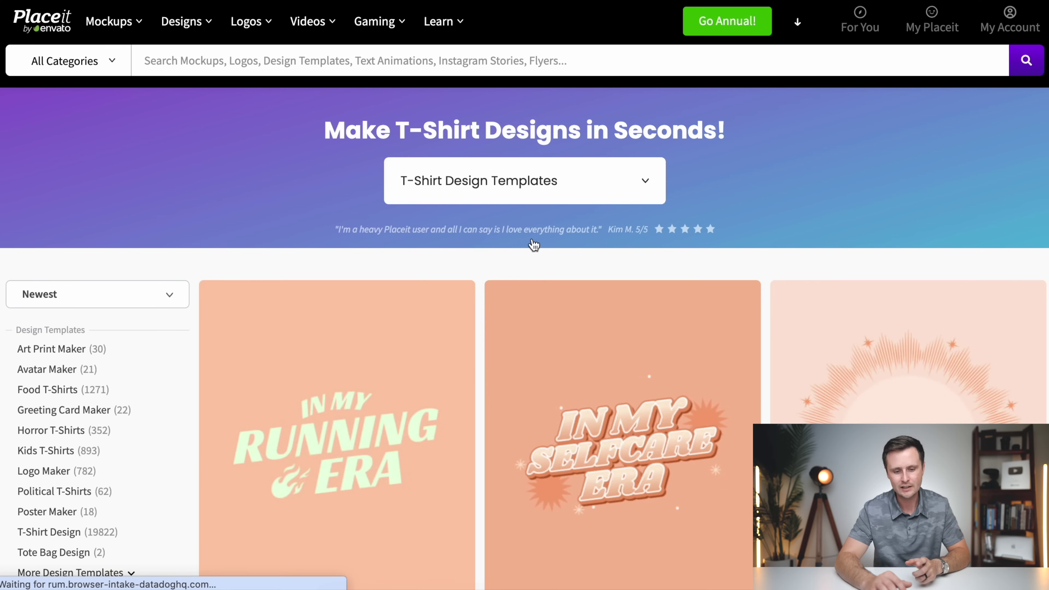
scroll(533, 244, down, 5)
scroll(532, 244, up, 5)
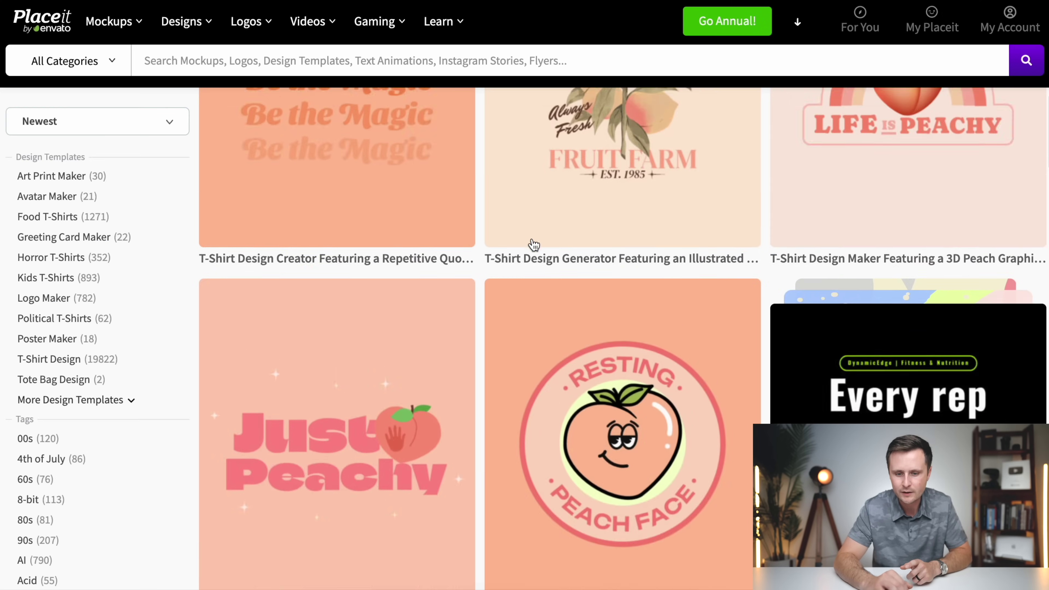
click(618, 244)
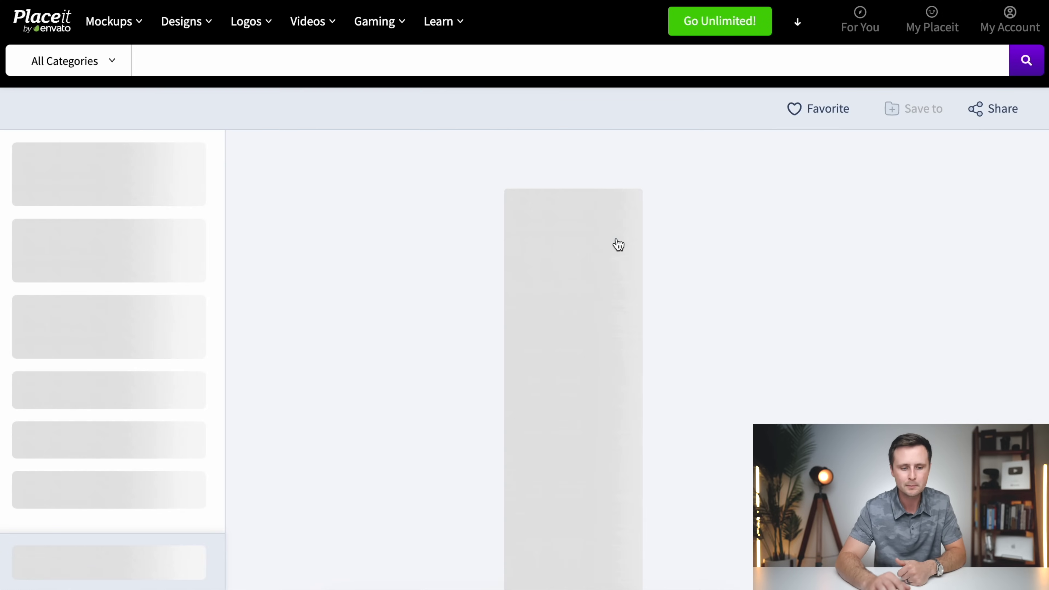
- Open the graphics library for the peach illustration and browse the alternative fruit graphics
scroll(100, 361, down, 5)
scroll(124, 360, down, 1)
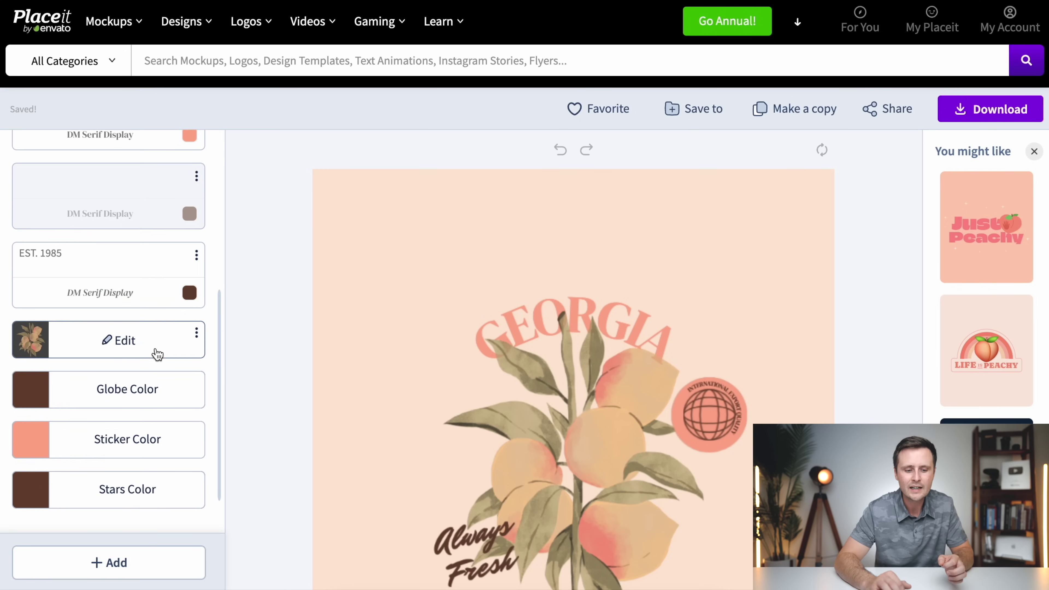
click(124, 340)
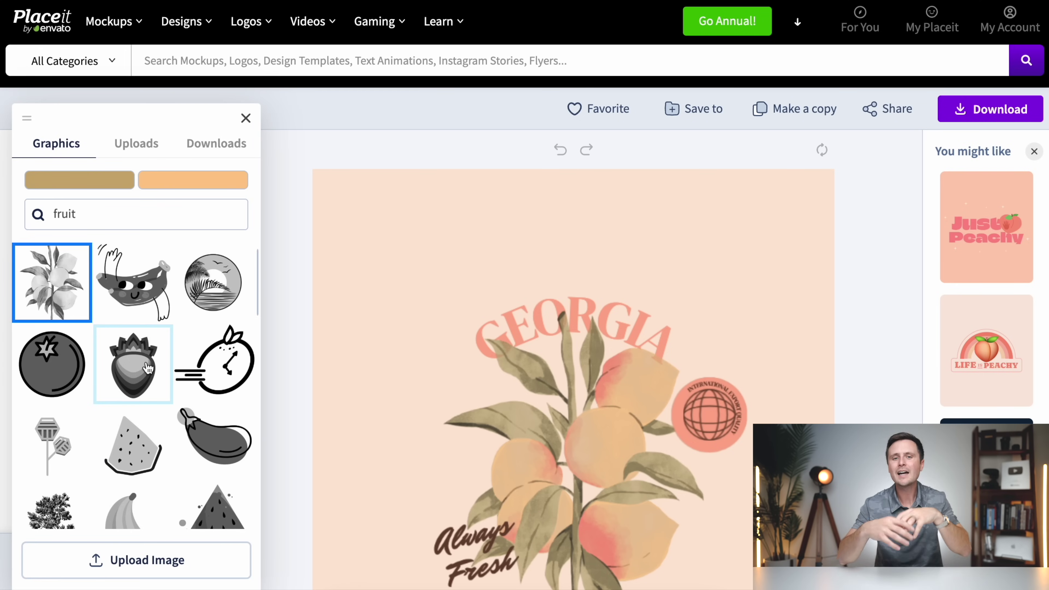
scroll(148, 368, down, 10)
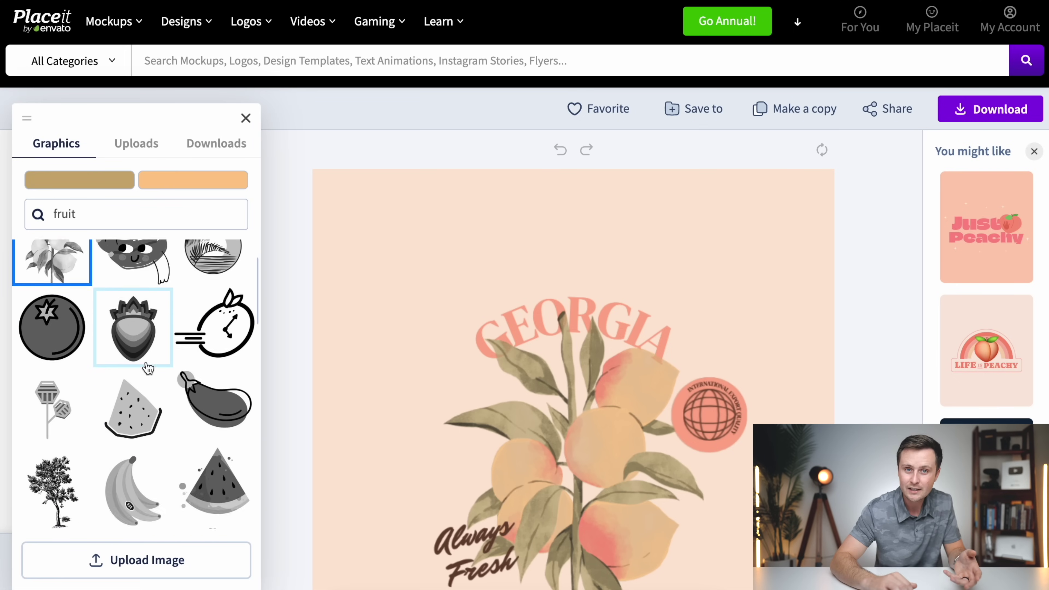
scroll(147, 367, down, 1)
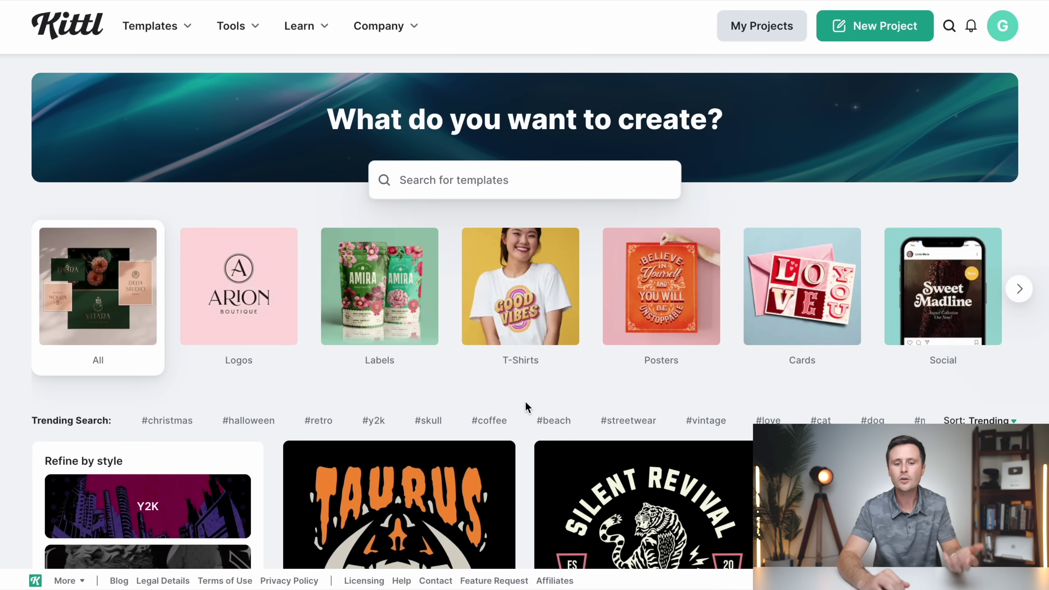
- Switch to Kittl, open the Taurus Clothing template in the editor, and bring up its mockup view
scroll(523, 402, down, 3)
click(416, 421)
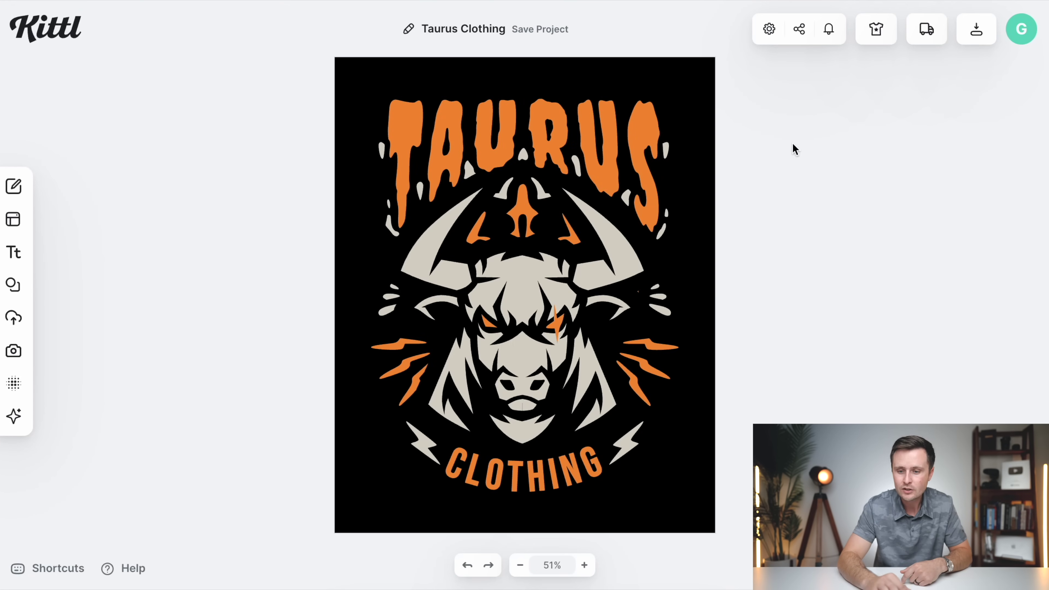
click(875, 31)
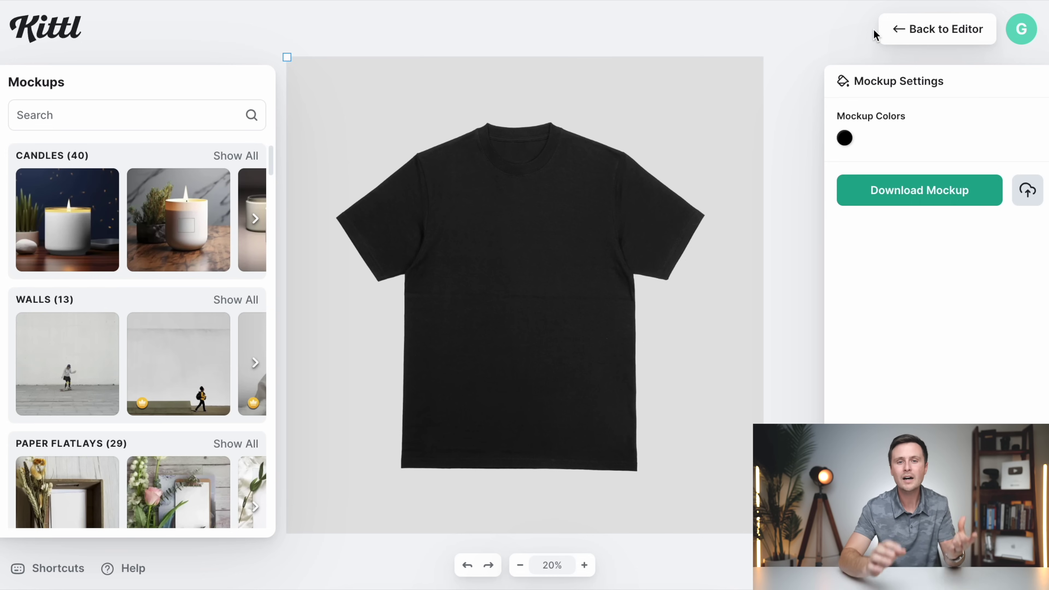
- Browse the mockup categories, show all T-shirt mockups, and look through the collection
scroll(135, 317, down, 15)
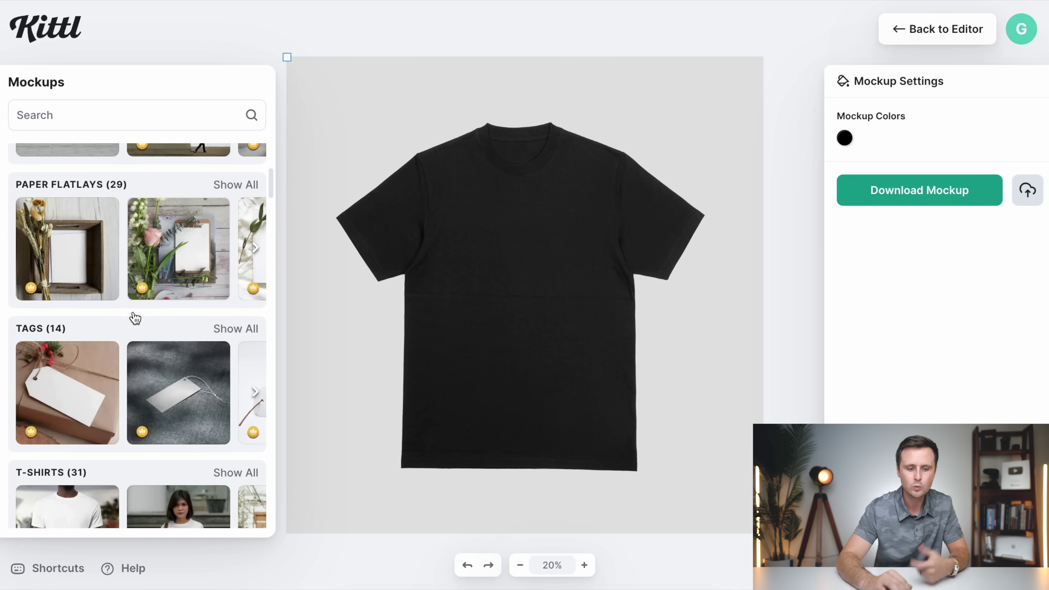
scroll(135, 317, up, 8)
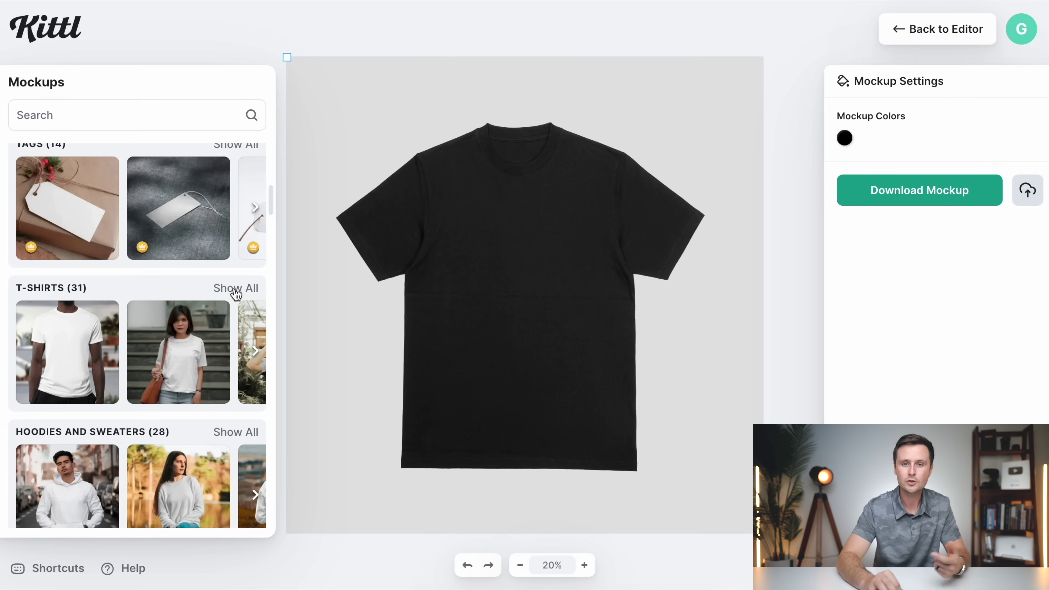
click(236, 288)
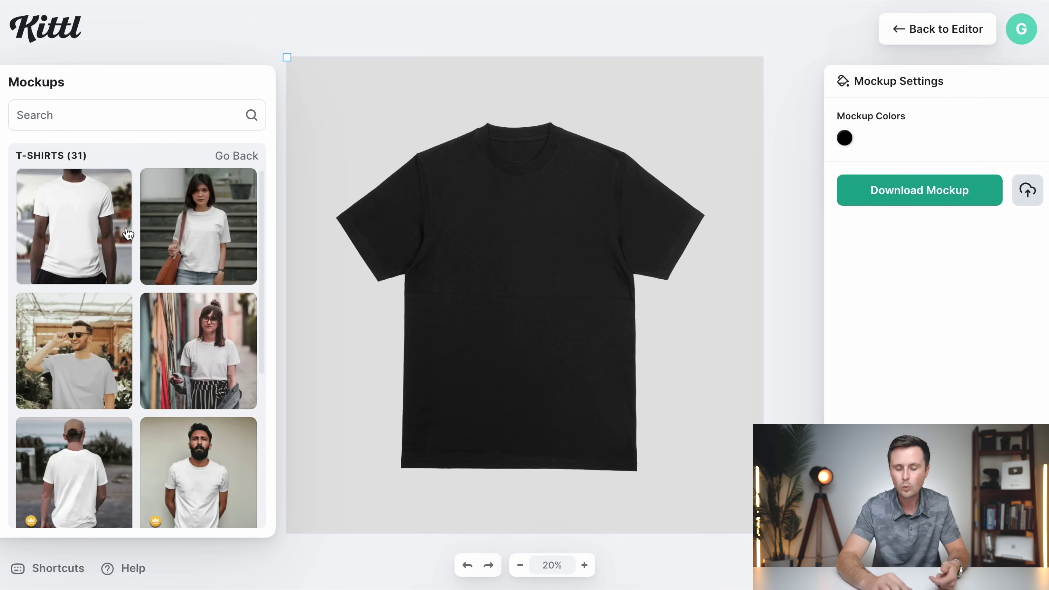
scroll(190, 431, down, 8)
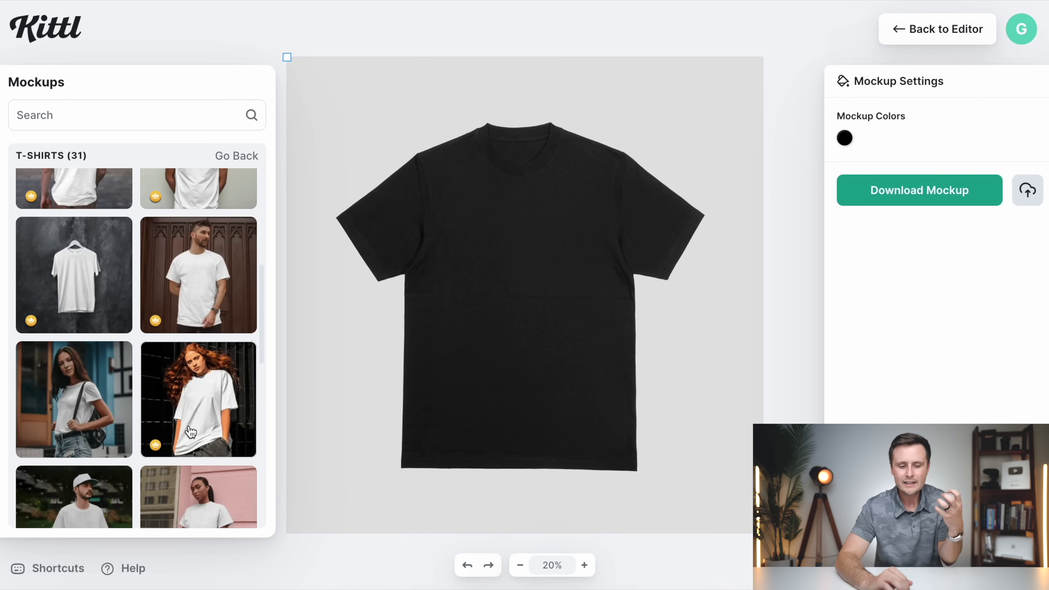
scroll(190, 432, down, 10)
scroll(191, 432, down, 12)
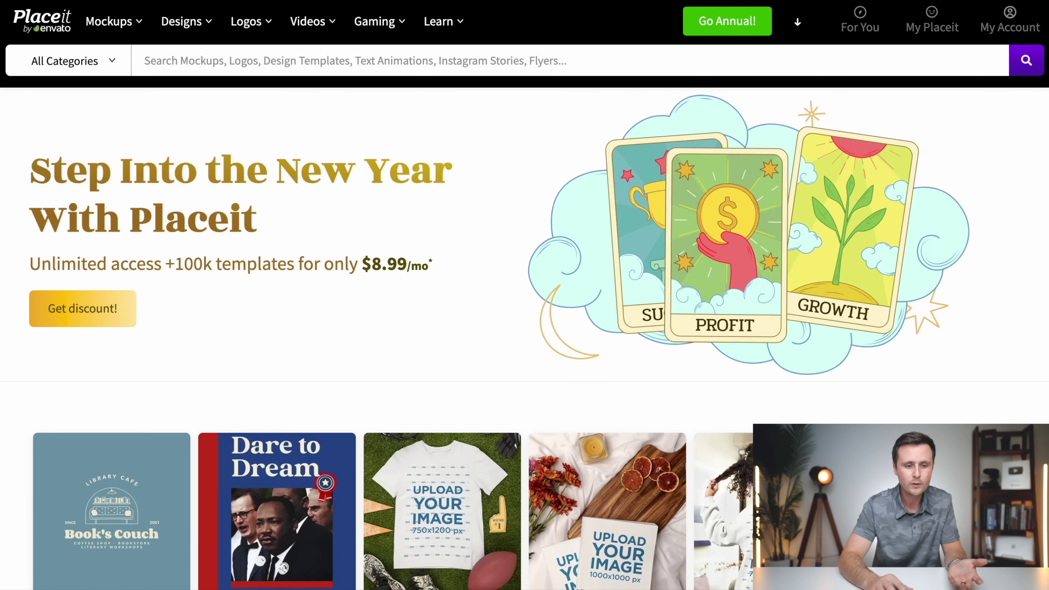
- Switch to Placeit, open the full mockup library, and browse the first results page to its page numbers
click(113, 22)
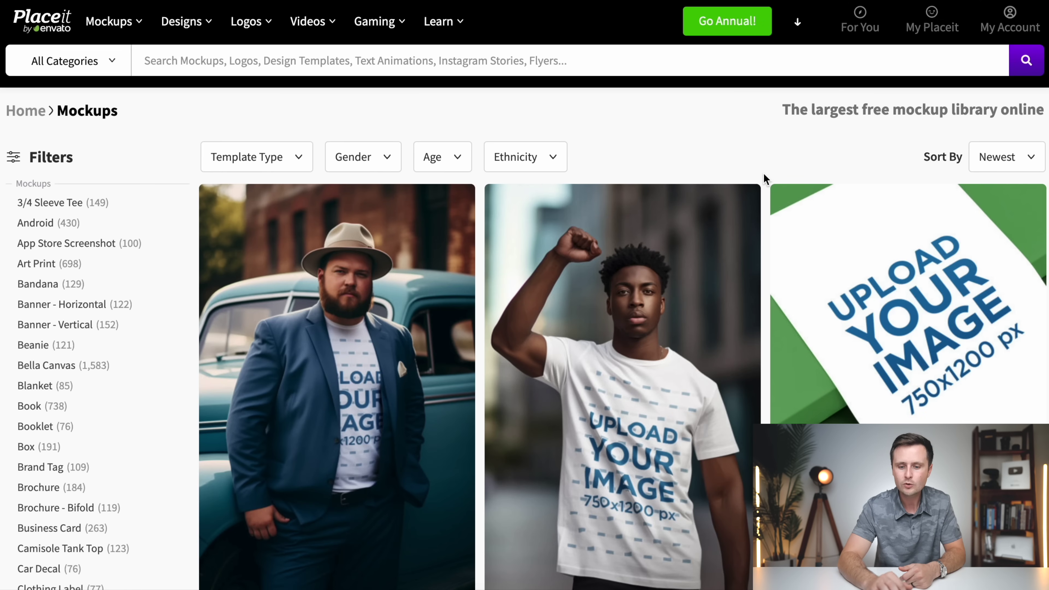
scroll(761, 176, down, 15)
scroll(762, 173, down, 15)
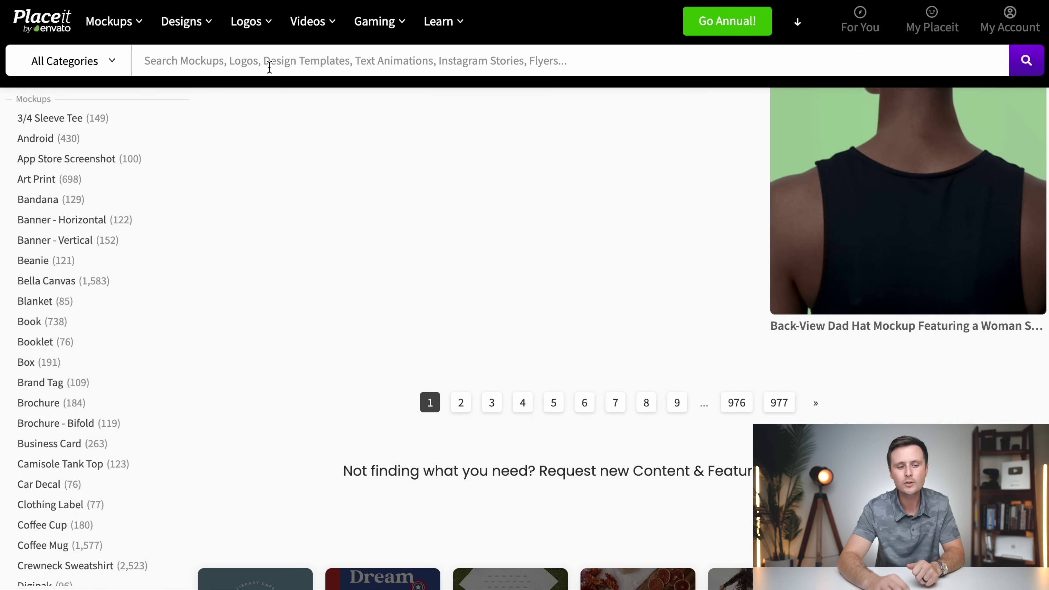
- Search for "camping" with the category limited to Mockups
text(camping)
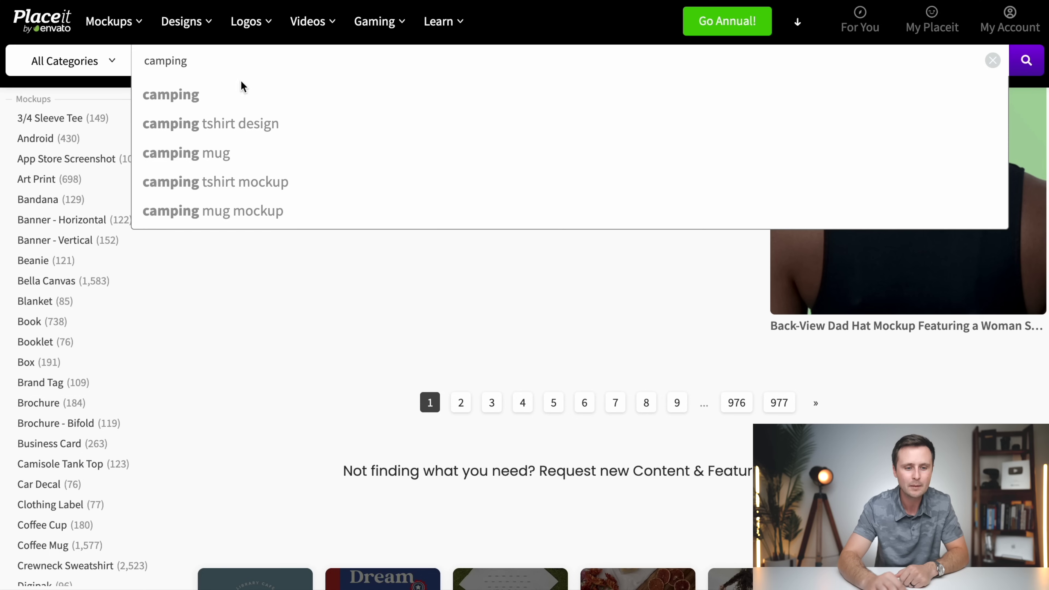
click(94, 62)
click(60, 138)
click(1026, 61)
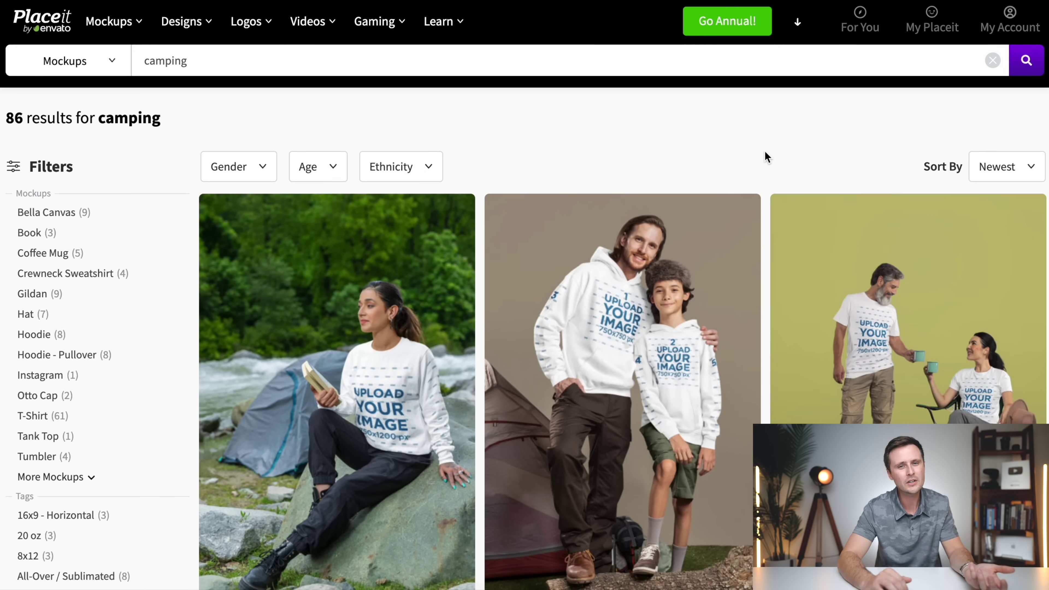
- Browse the camping mockups for apparel, hats, and mugs
scroll(765, 157, down, 20)
scroll(765, 157, down, 10)
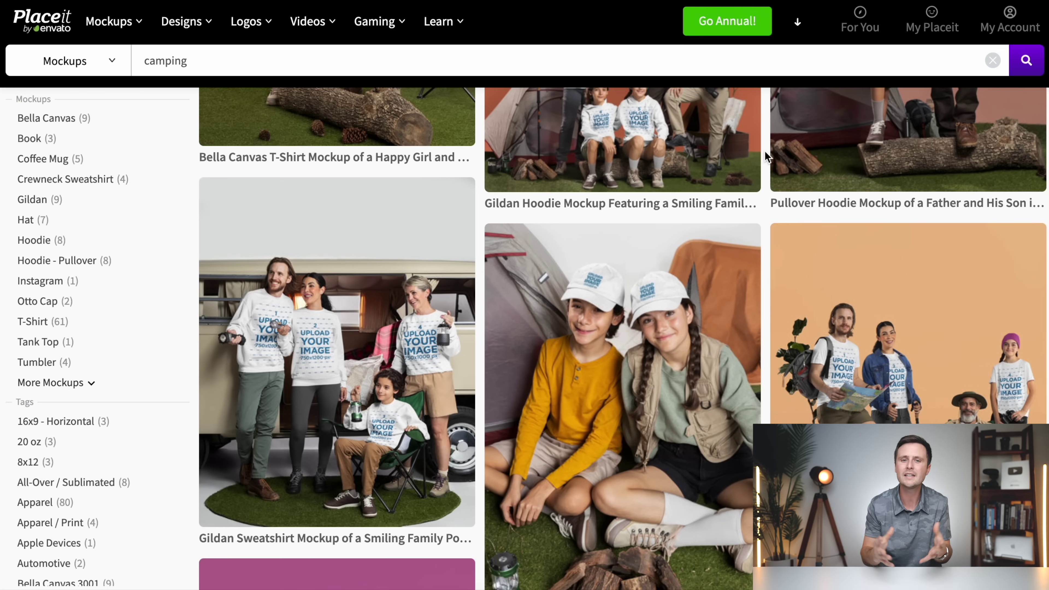
scroll(764, 151, down, 15)
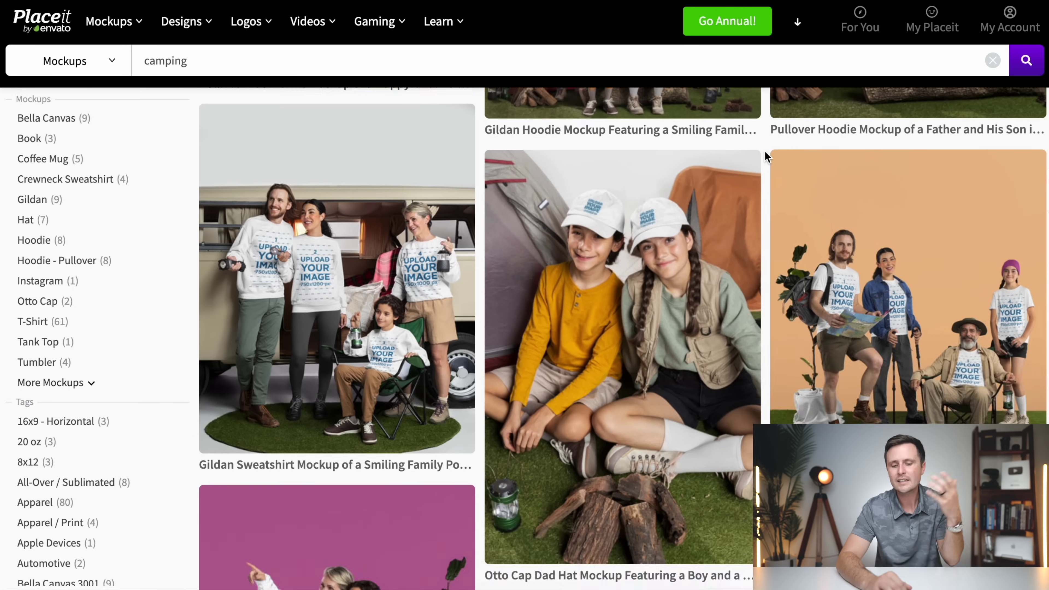
scroll(764, 153, down, 4)
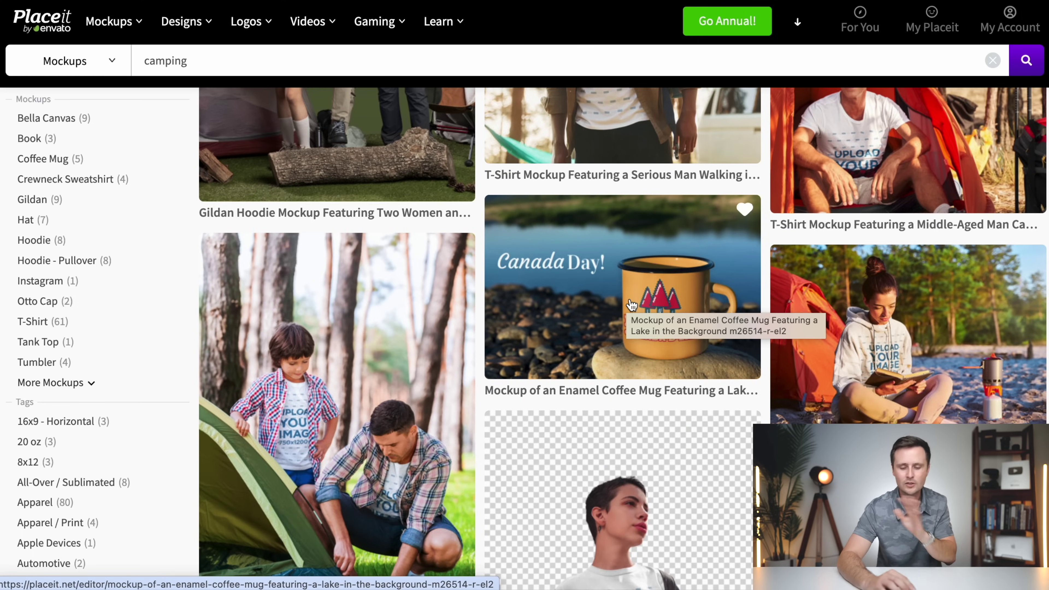
scroll(483, 279, up, 8)
scroll(483, 280, up, 1)
- Open the merch video mockups and browse the popular T-shirt, sweatshirt, and mug videos
mouse_move(315, 31)
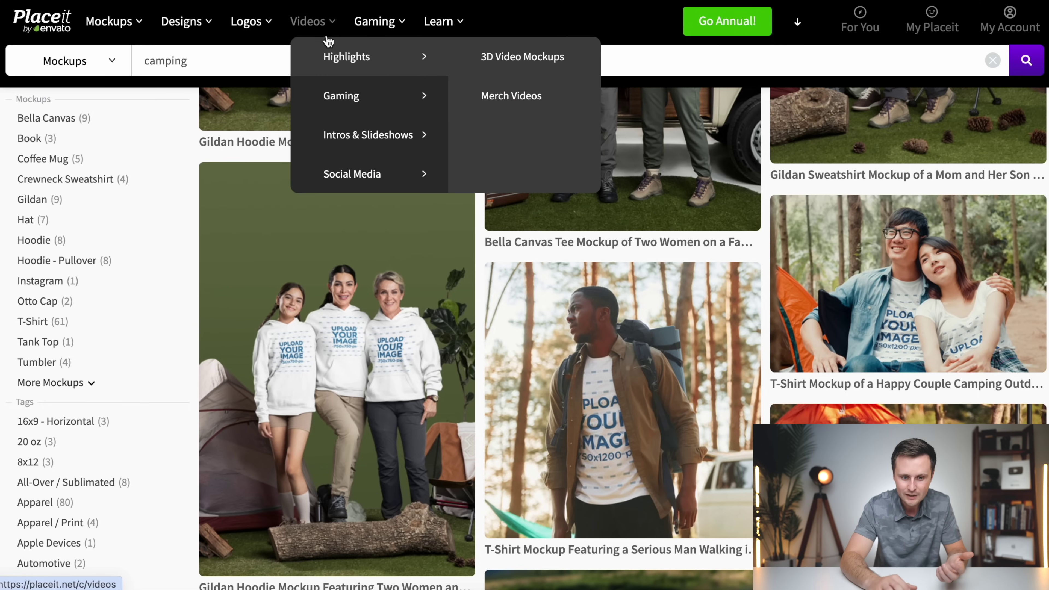
click(513, 97)
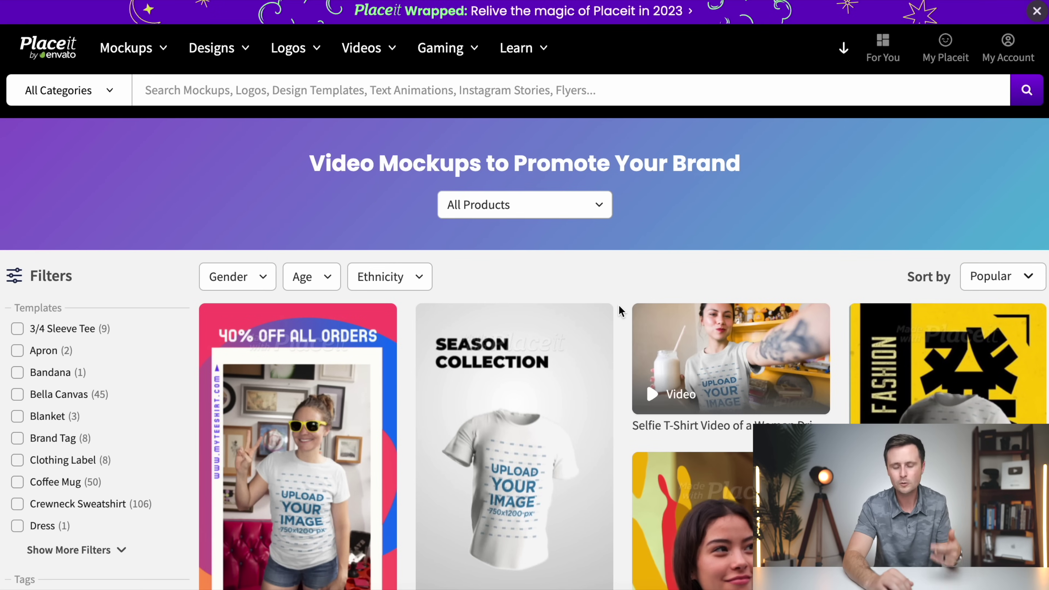
scroll(619, 307, down, 10)
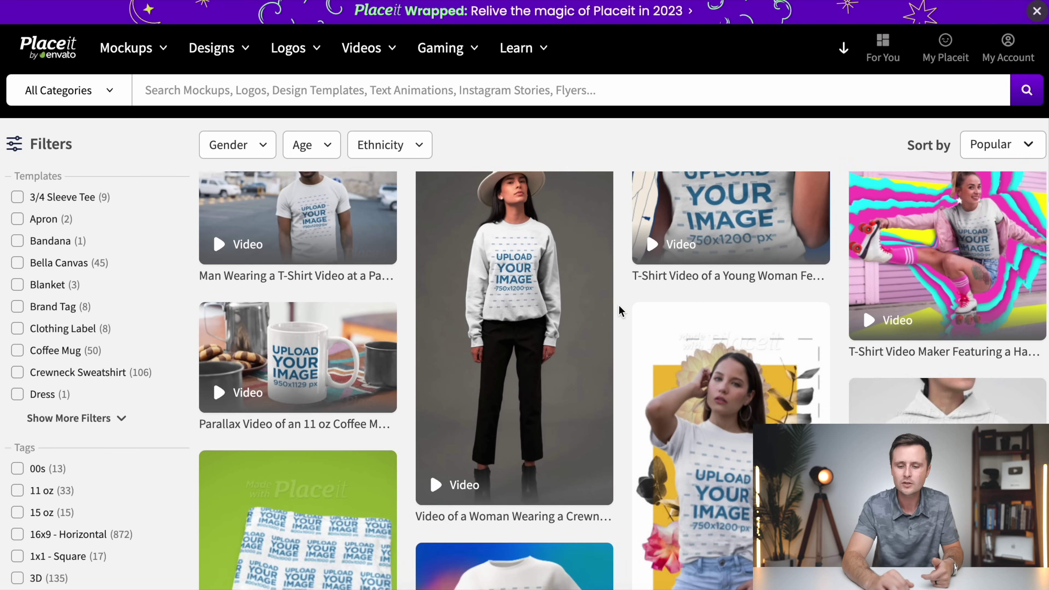
scroll(618, 305, up, 1)
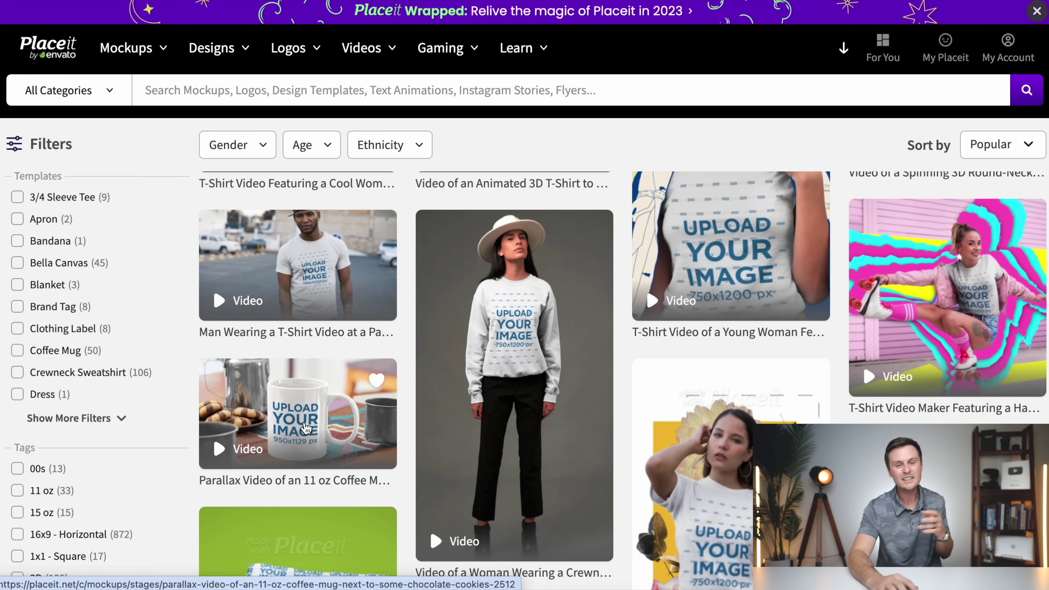
- Browse the remaining merch video mockups down to the page numbers
scroll(625, 389, down, 10)
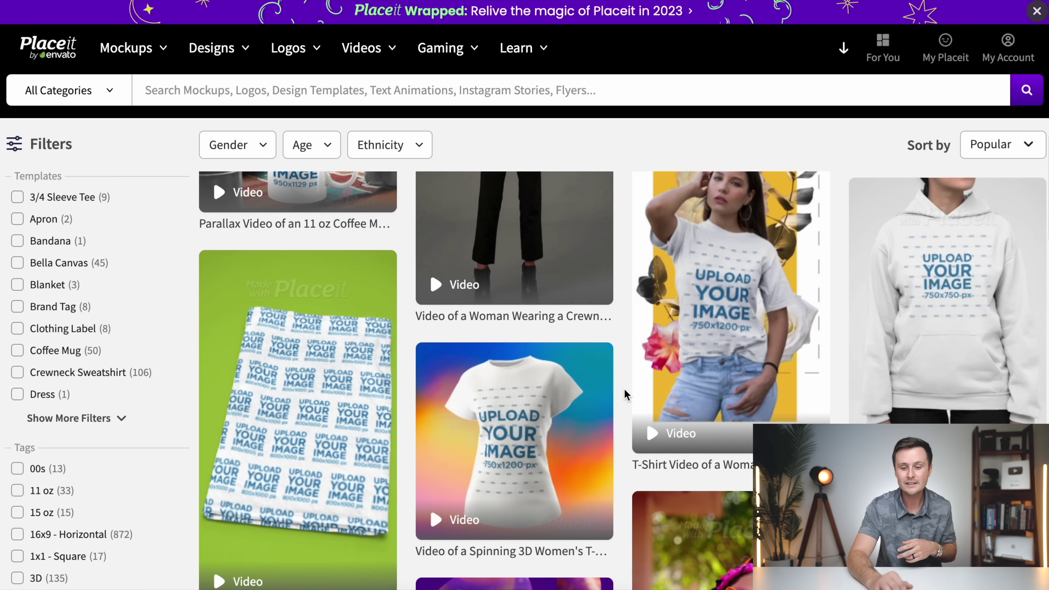
scroll(625, 389, down, 15)
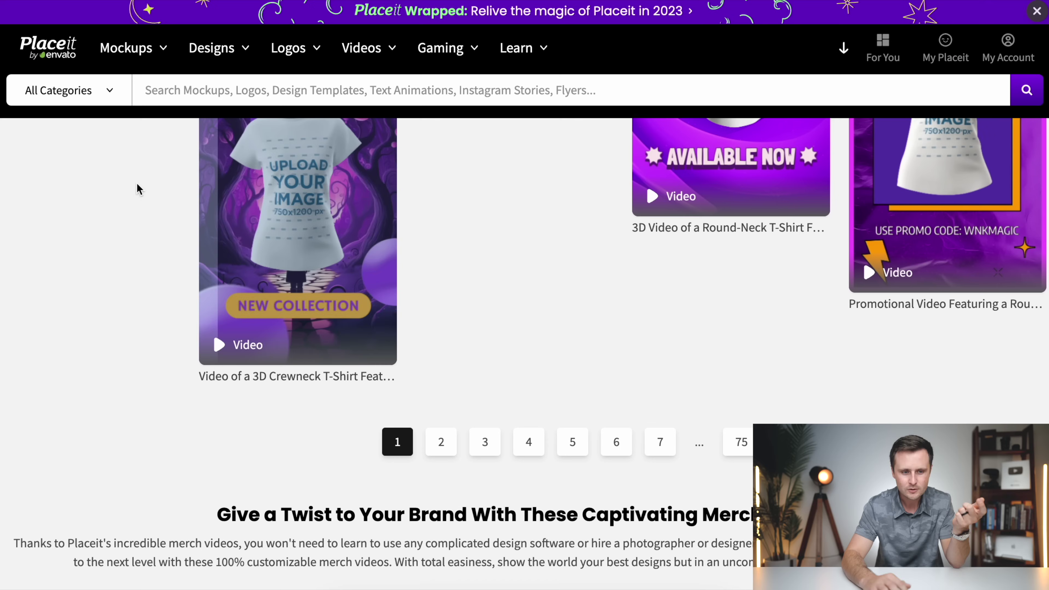
- Return to the Placeit home page and search all categories for "camping"
click(42, 20)
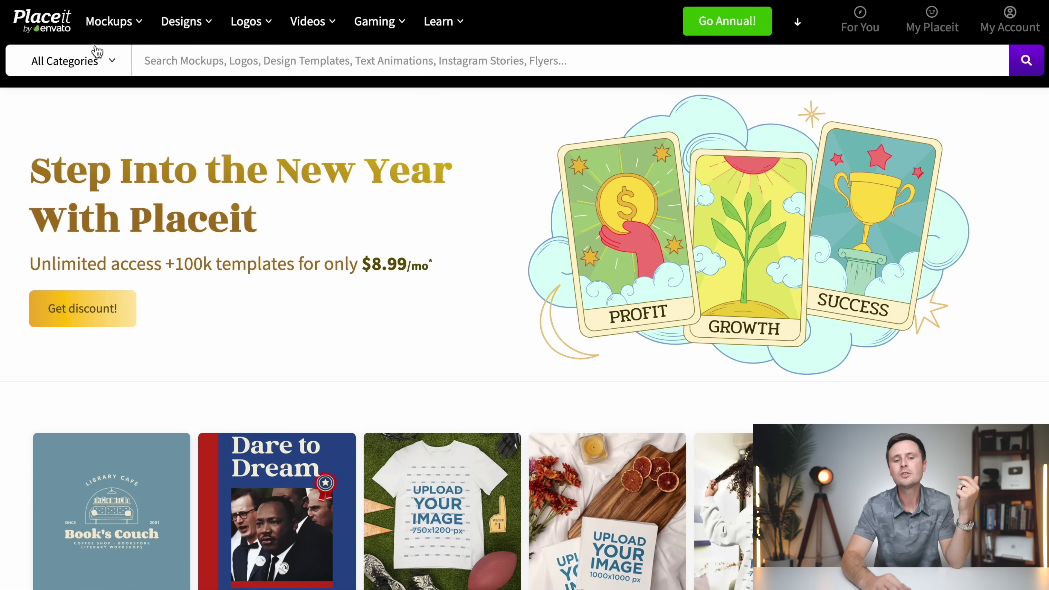
click(205, 61)
text(camping)
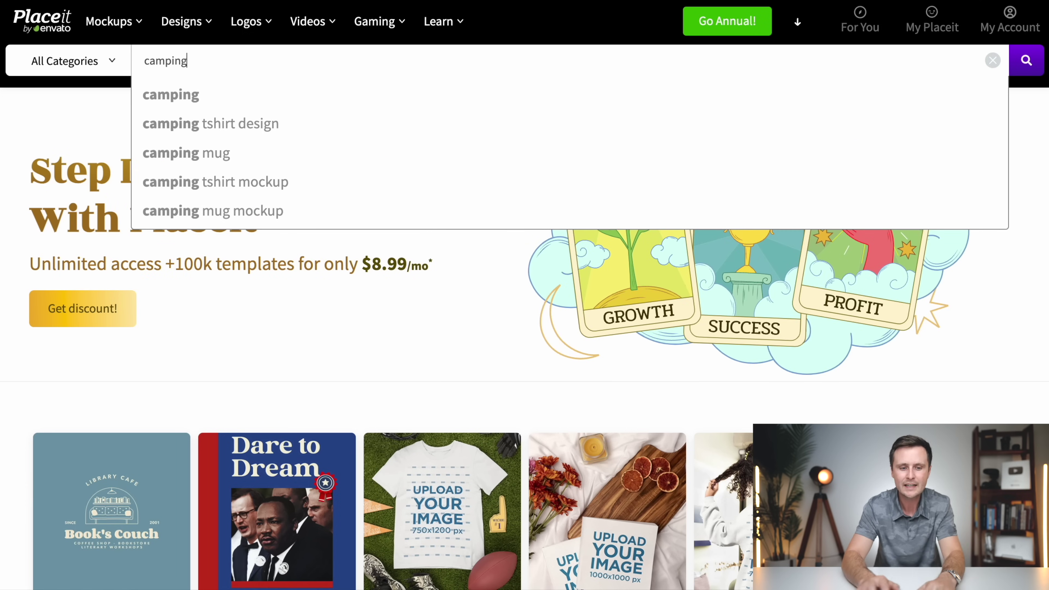
key(Return)
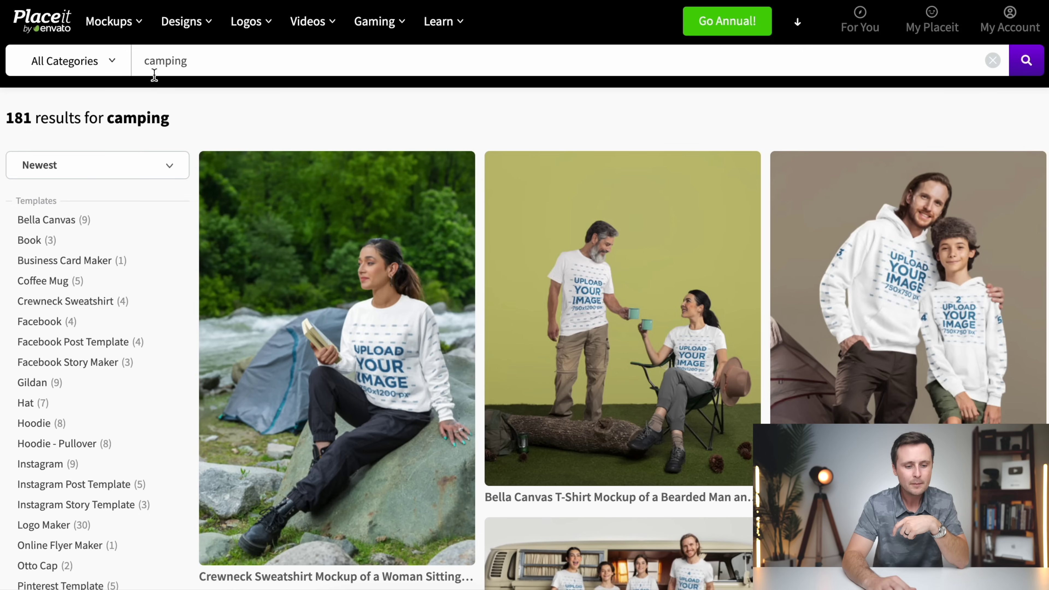
- Filter the camping results to the T-Shirt Design template type and look through the designs
scroll(95, 375, down, 5)
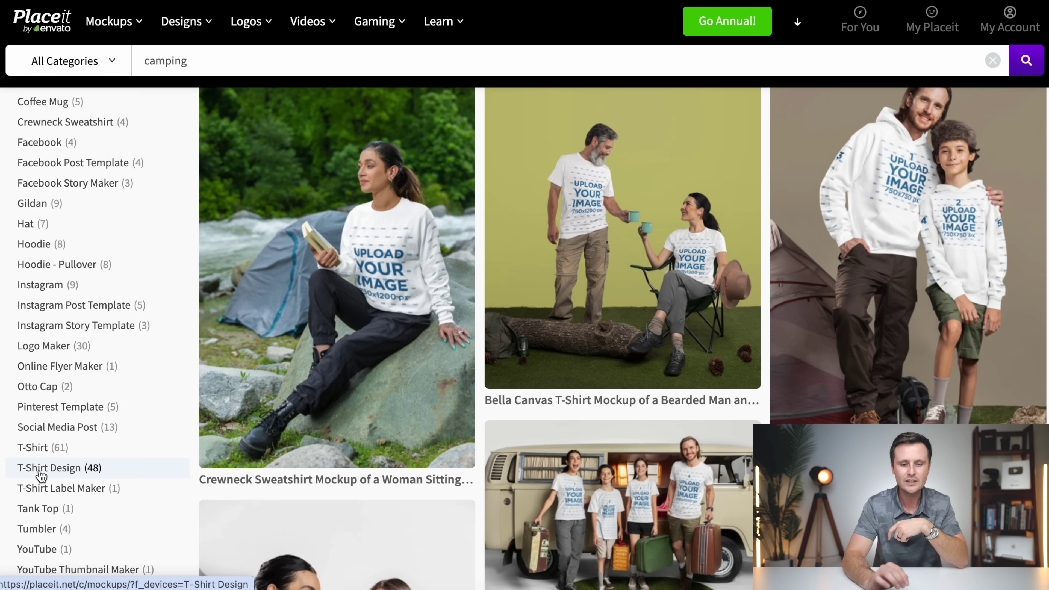
click(42, 471)
scroll(760, 136, down, 8)
scroll(759, 136, down, 10)
scroll(761, 137, up, 4)
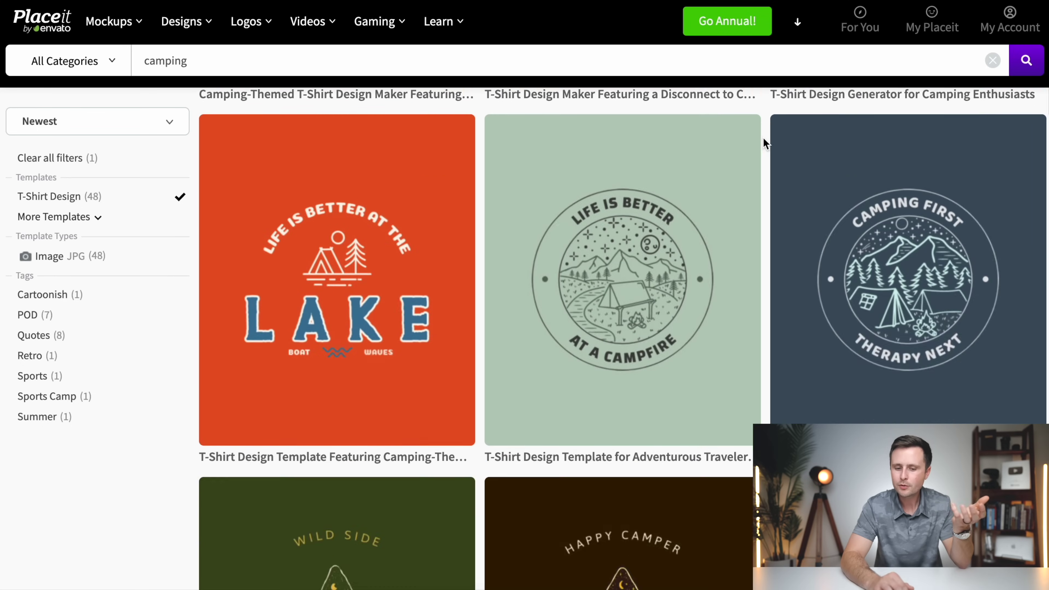
scroll(763, 137, up, 15)
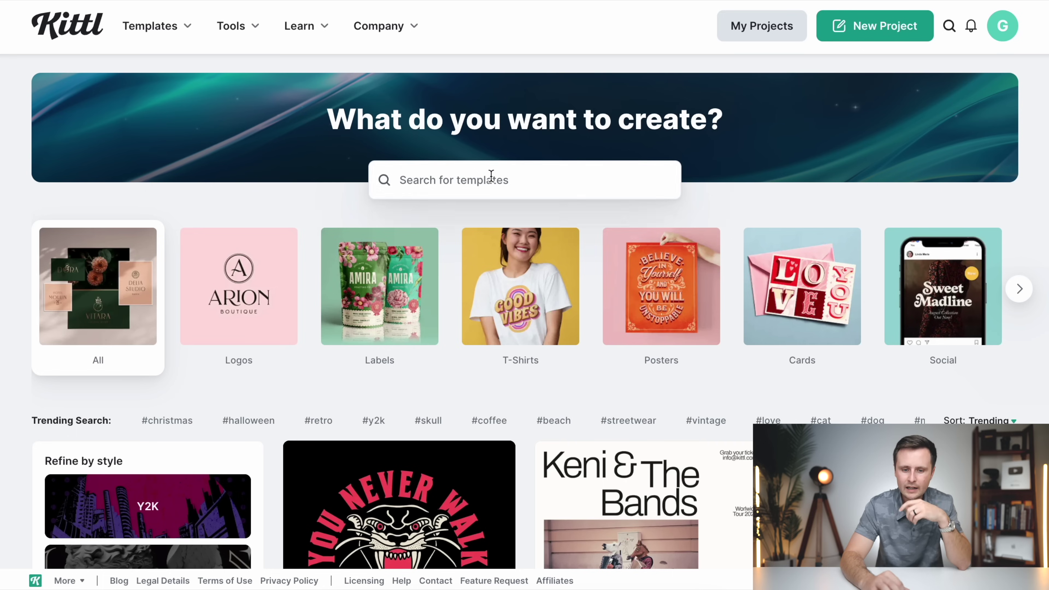
- Switch to Kittl and search its templates for "camping"
click(480, 181)
text(campi)
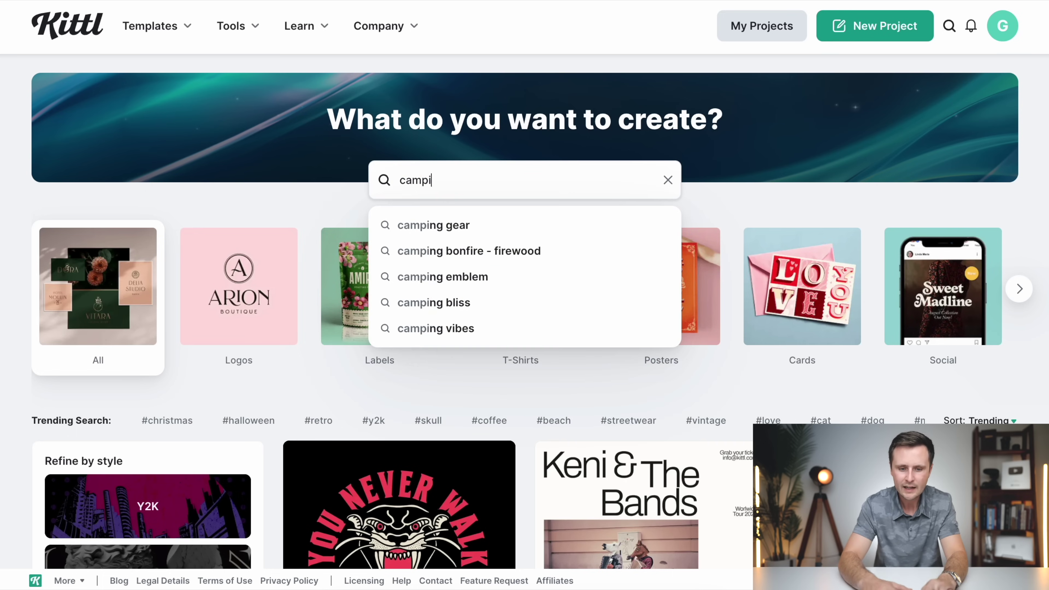
text(ng)
key(Return)
- Browse Kittl's camping templates to examine the style and detail of the designs
scroll(529, 437, down, 5)
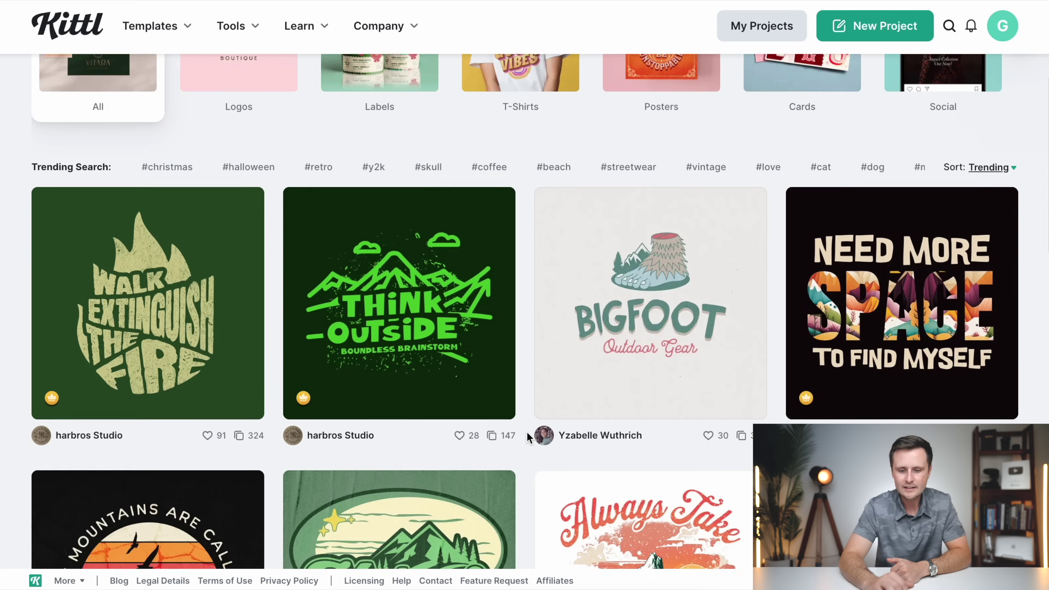
scroll(528, 437, down, 2)
scroll(528, 437, down, 9)
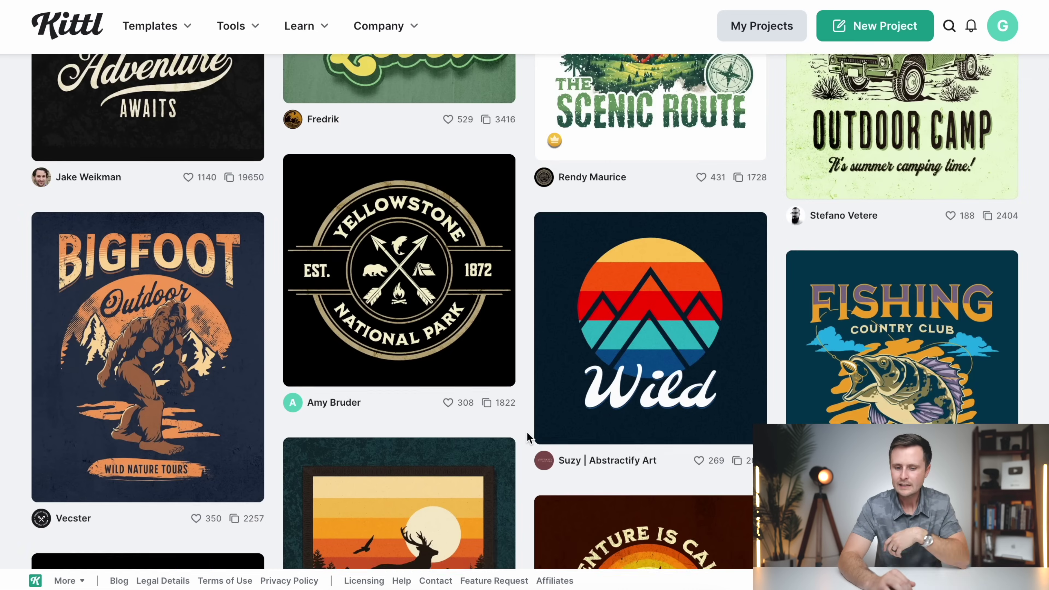
scroll(527, 432, down, 10)
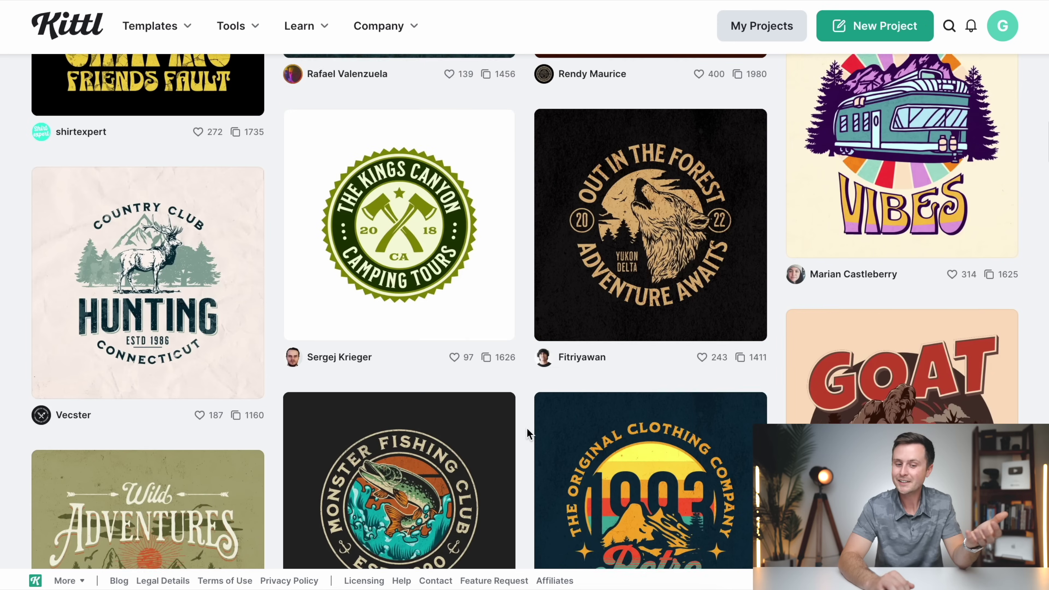
scroll(527, 428, down, 8)
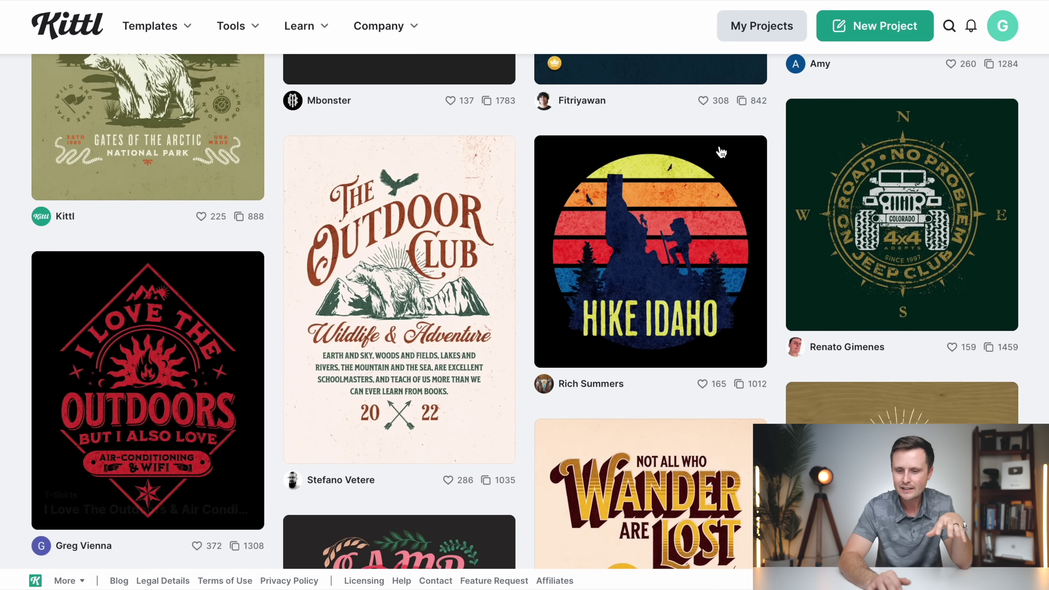
scroll(529, 437, down, 11)
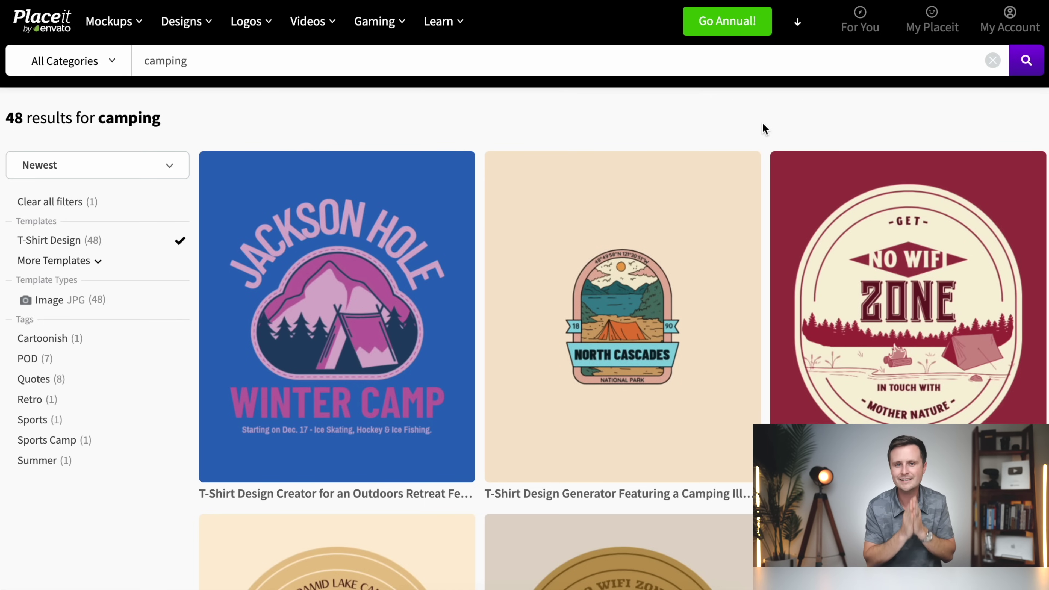
- Switch to Placeit and look over its camping T-shirt designs for comparison
scroll(762, 124, down, 10)
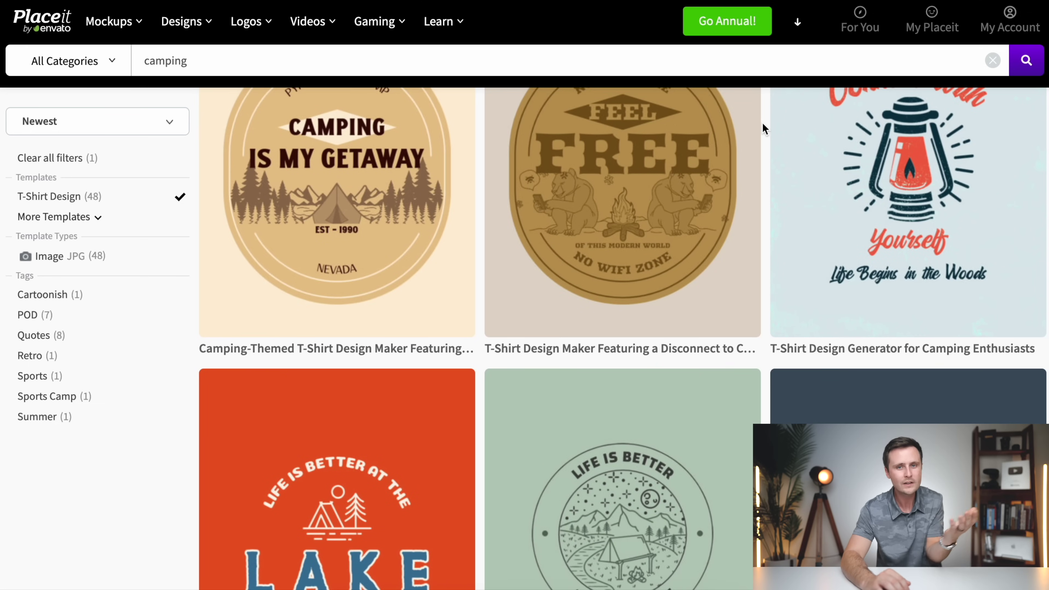
scroll(762, 123, down, 3)
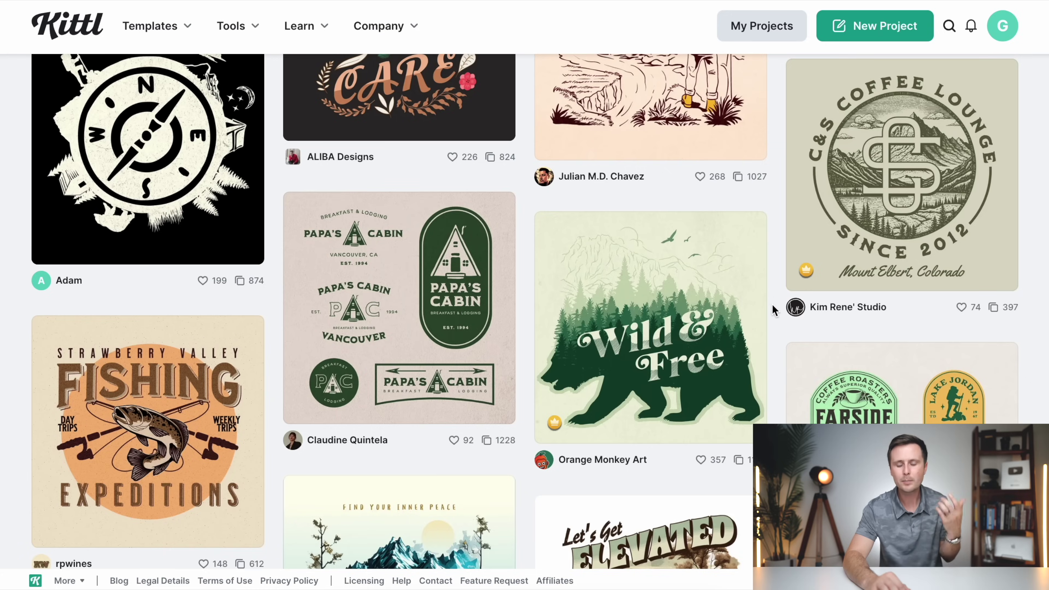
- Switch back to Kittl and review its camping and outdoor designs in both directions of the results
scroll(771, 304, up, 10)
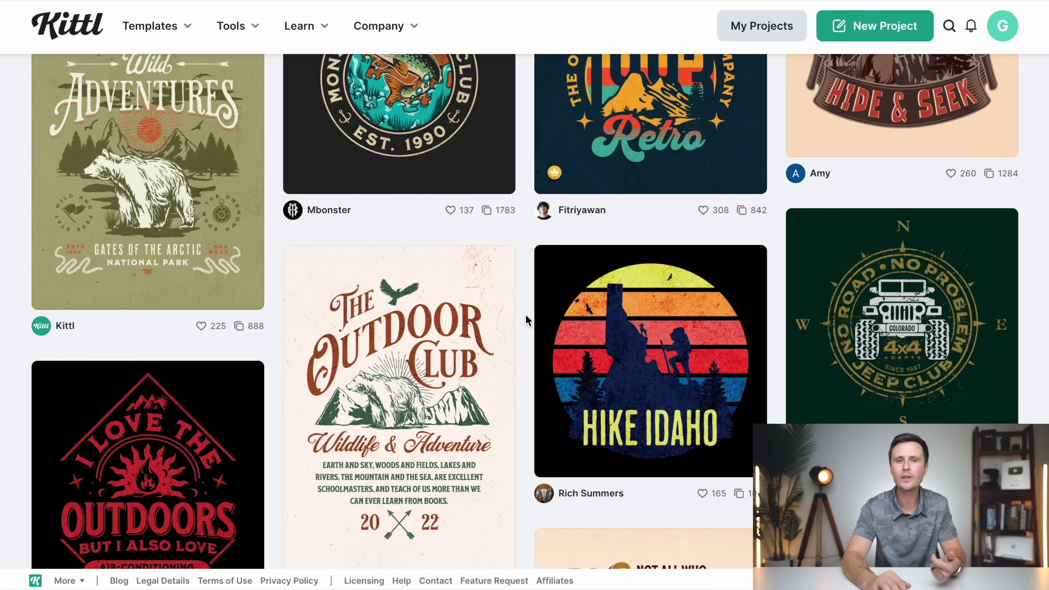
scroll(525, 314, up, 4)
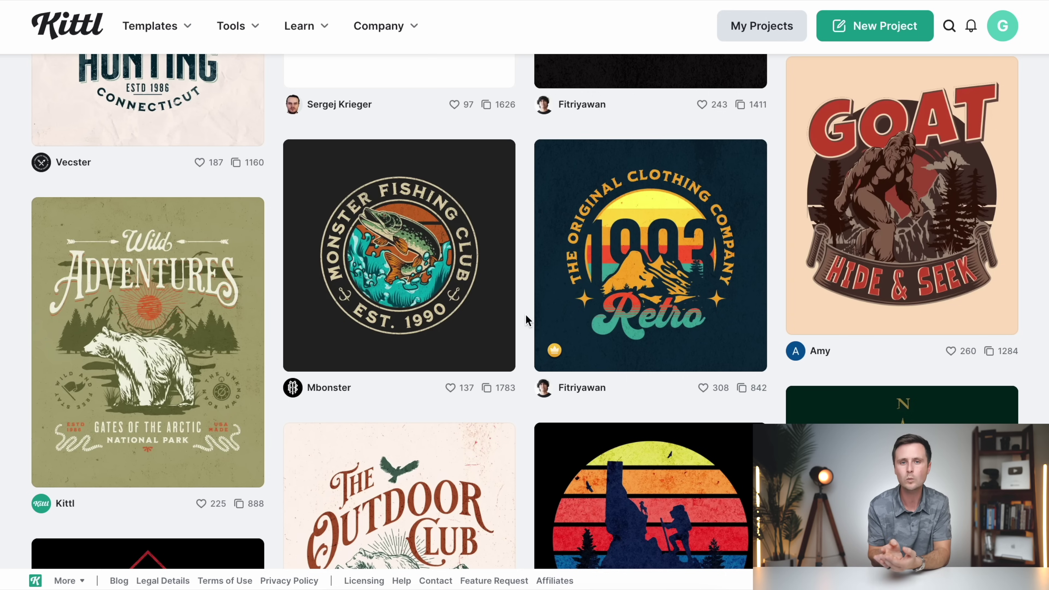
scroll(525, 314, up, 5)
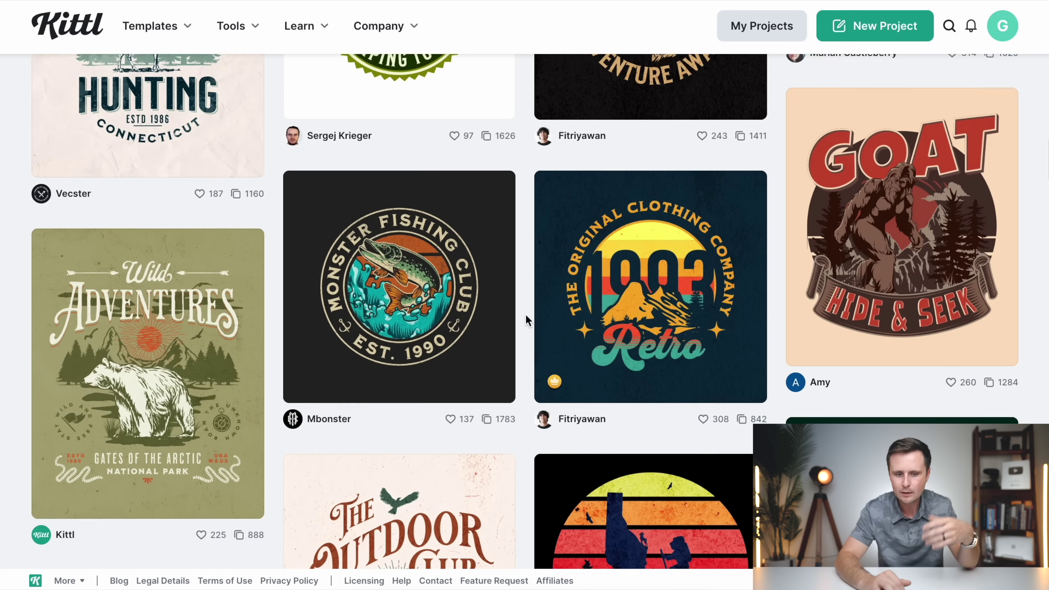
scroll(525, 314, down, 8)
scroll(525, 314, down, 12)
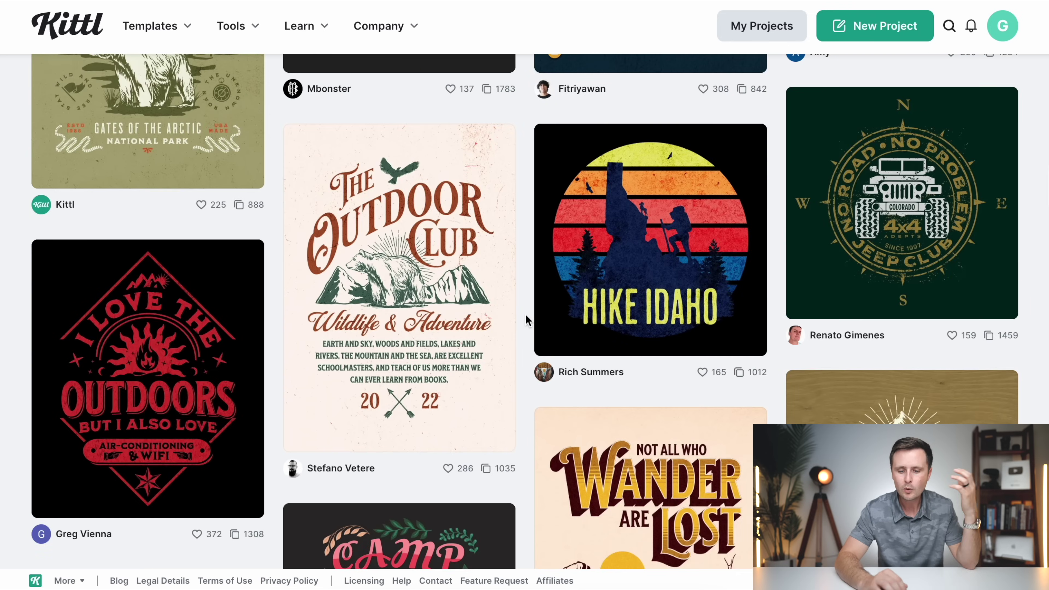
scroll(528, 320, down, 8)
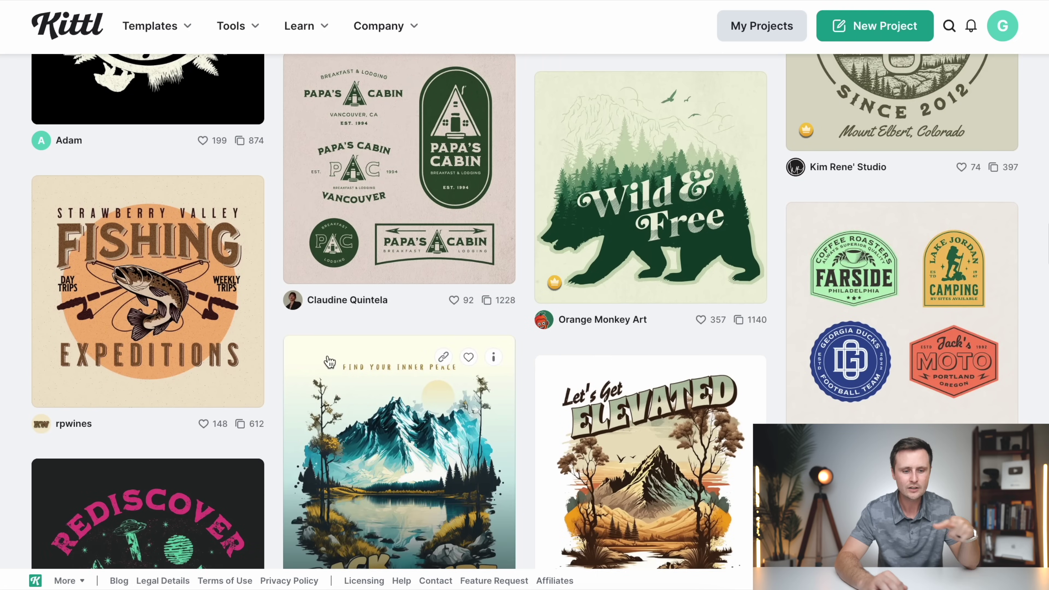
- Switch to Placeit and open the green "Life Is Better at a Campfire" T-shirt design template in the editor
mouse_move(194, 287)
click(194, 285)
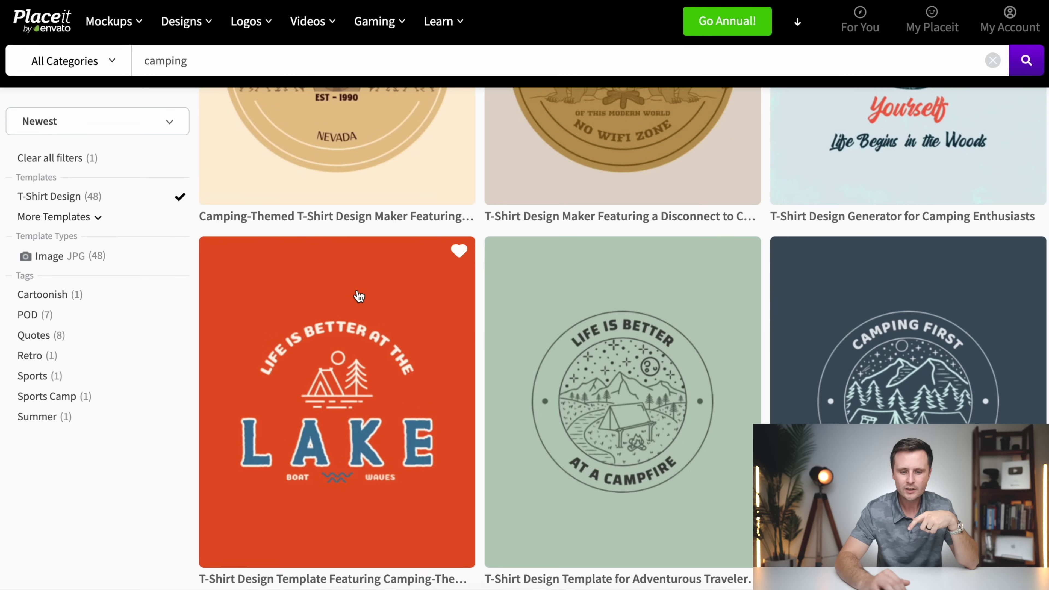
scroll(359, 296, down, 3)
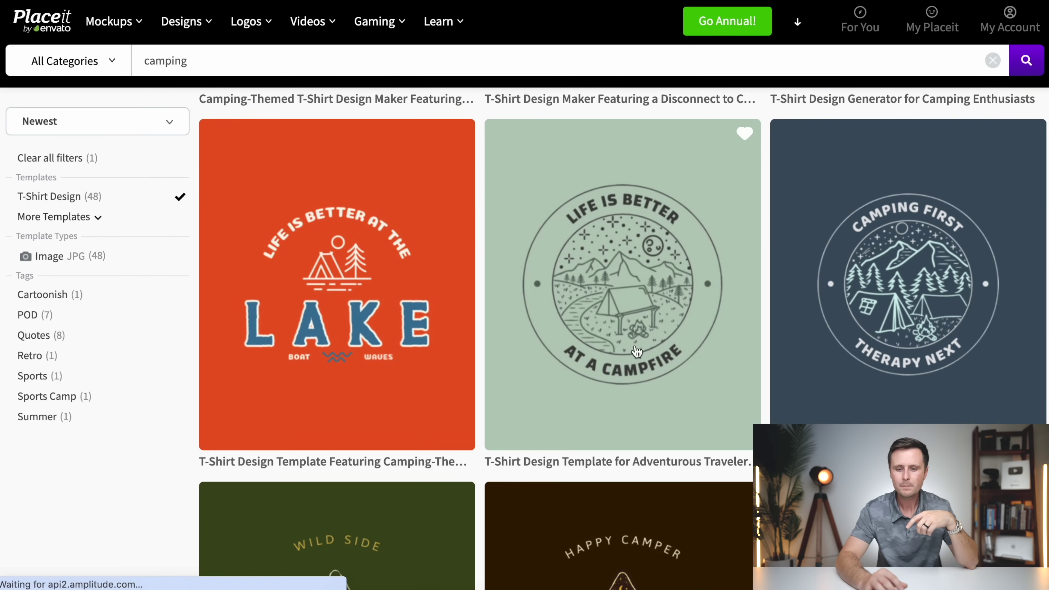
click(636, 351)
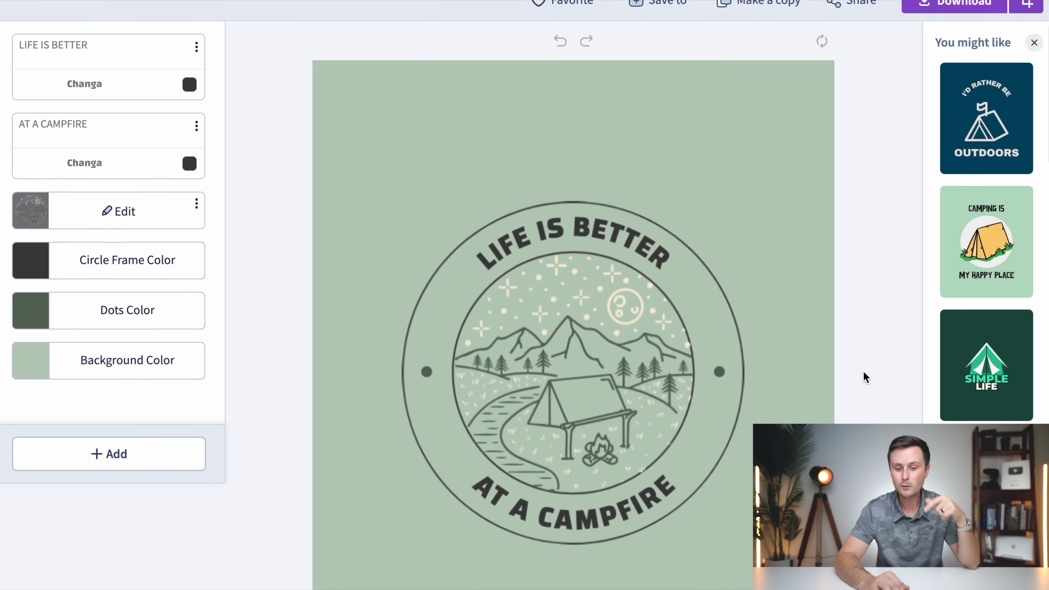
- Replace the upper curved text with "CAMP MORE" and the lower curved text with "WORRY LESS"
scroll(864, 374, down, 3)
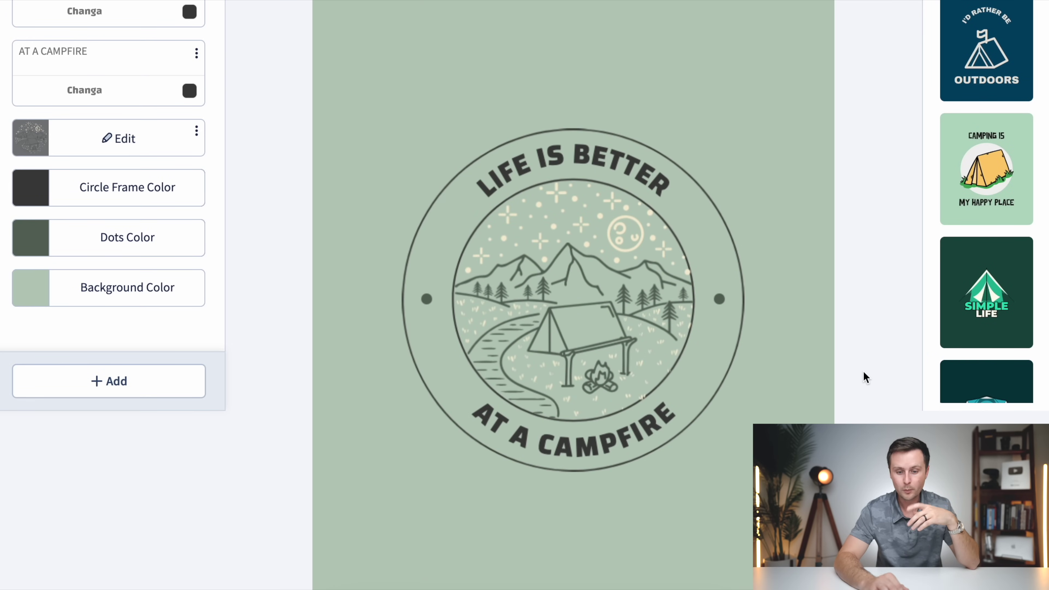
scroll(863, 371, up, 2)
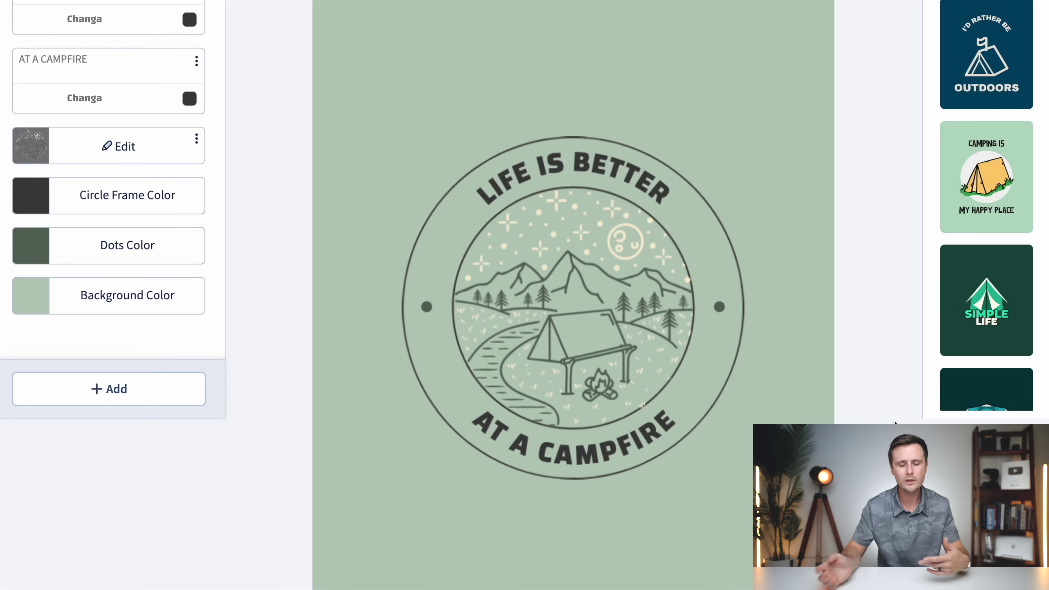
scroll(566, 378, up, 2)
triple_click(108, 50)
text(CAMP MORE)
click(72, 124)
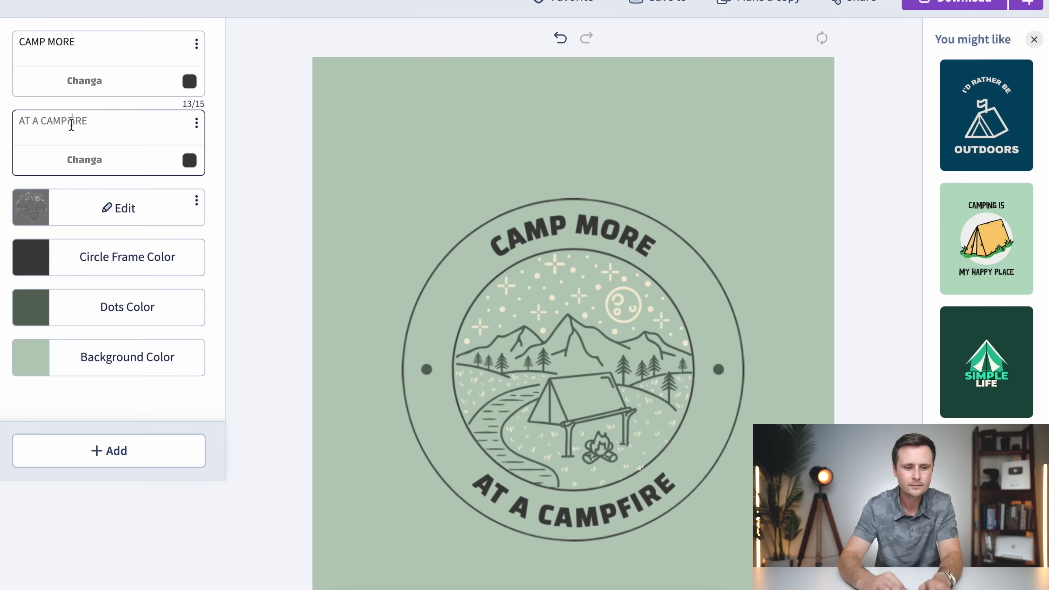
text(WORRY LESS)
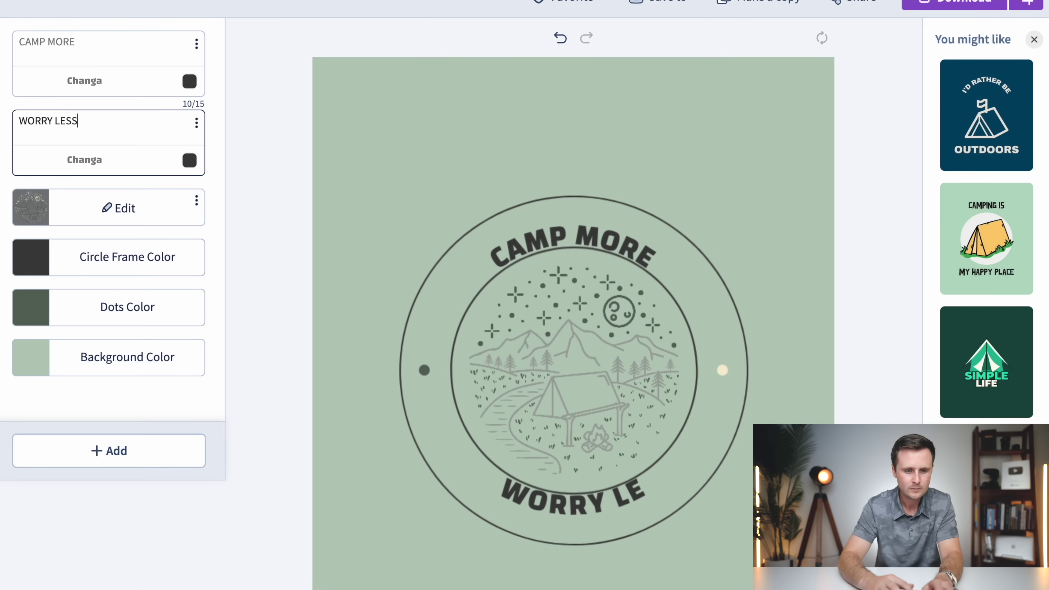
- Search the graphics for "camping" and replace the central campsite illustration with the vehicle carrying a rooftop tent
click(138, 211)
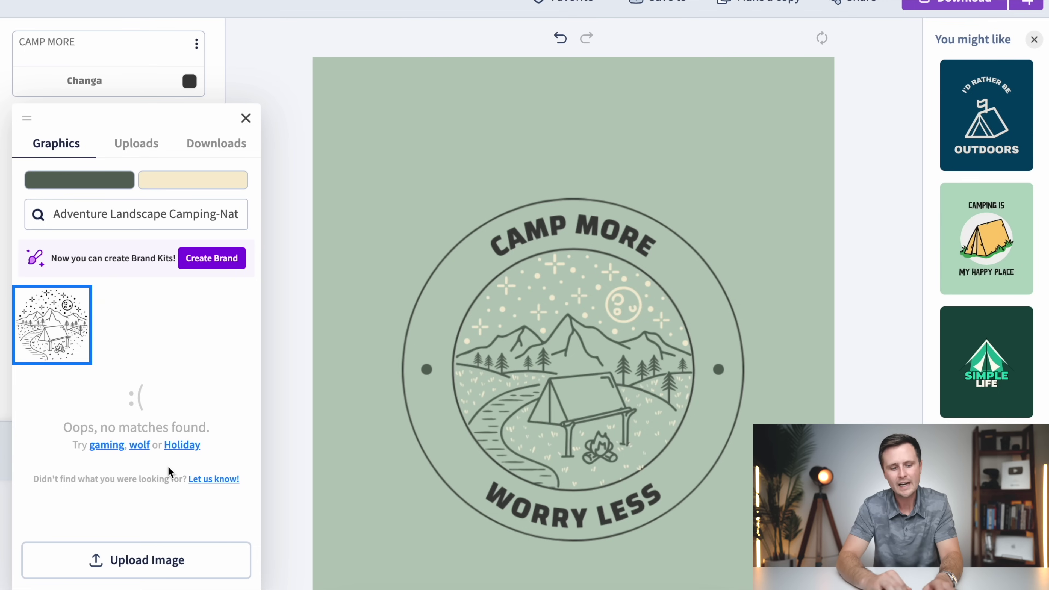
triple_click(118, 214)
text(camping)
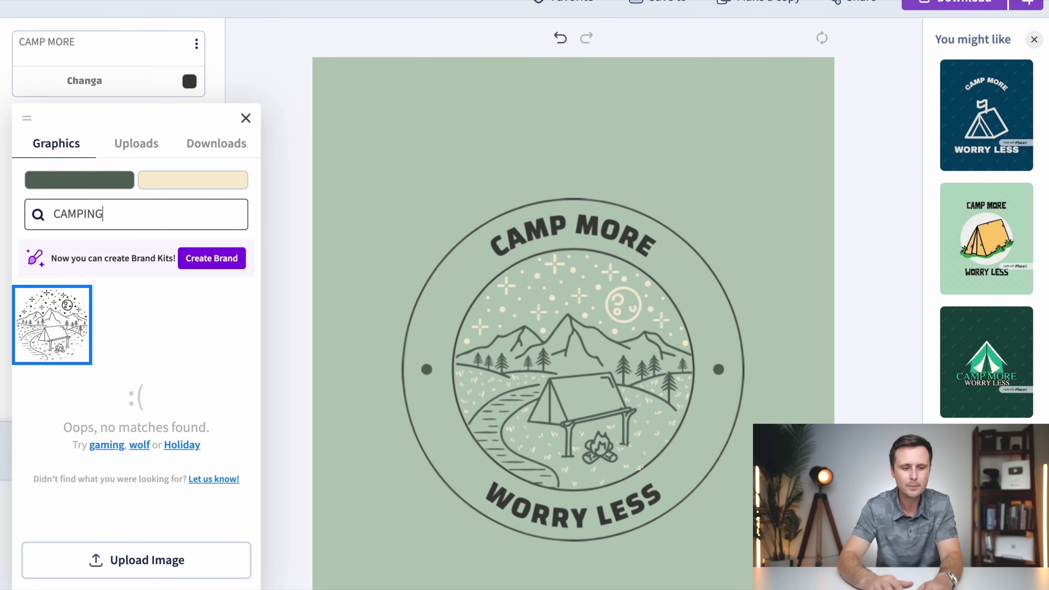
scroll(146, 445, down, 3)
scroll(146, 445, down, 10)
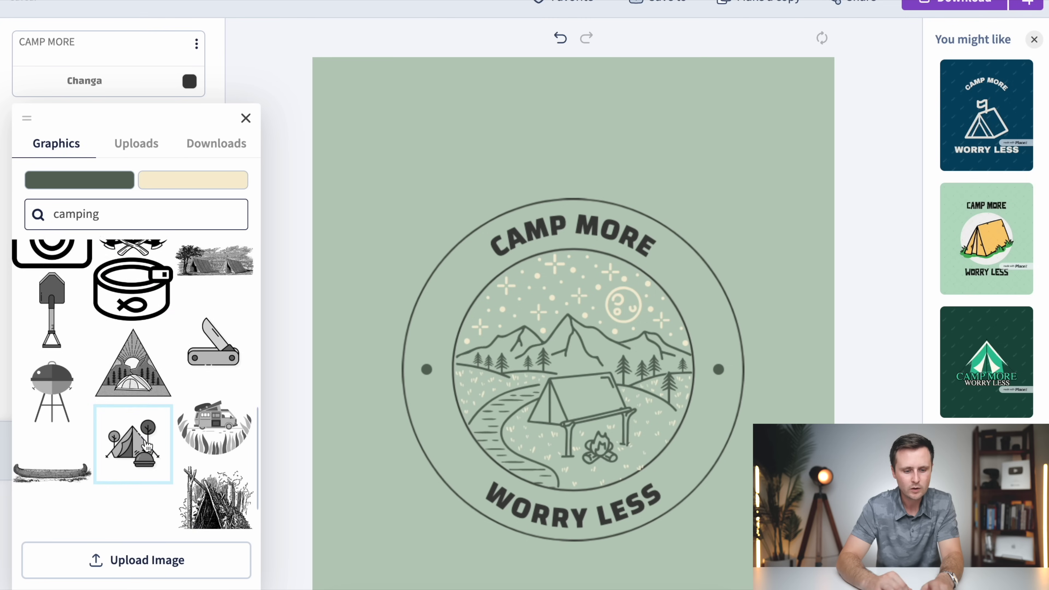
scroll(146, 445, down, 5)
click(141, 366)
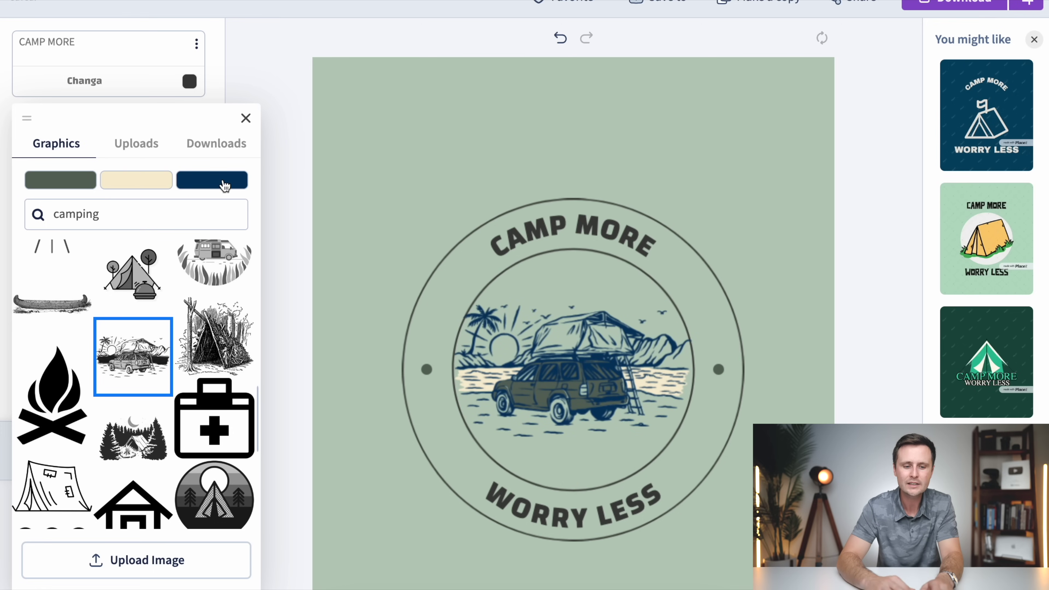
- Recolor the navy blue parts of the vehicle graphic to near-black
click(215, 185)
click(76, 406)
click(764, 197)
- Make the design's background transparent and check the whole badge
click(127, 372)
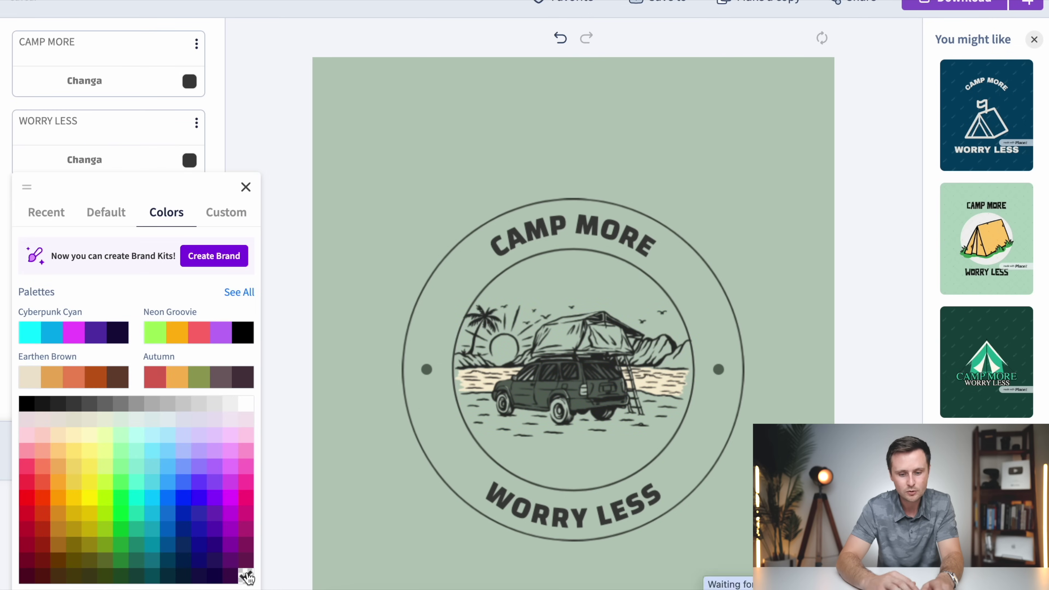
click(247, 575)
click(865, 343)
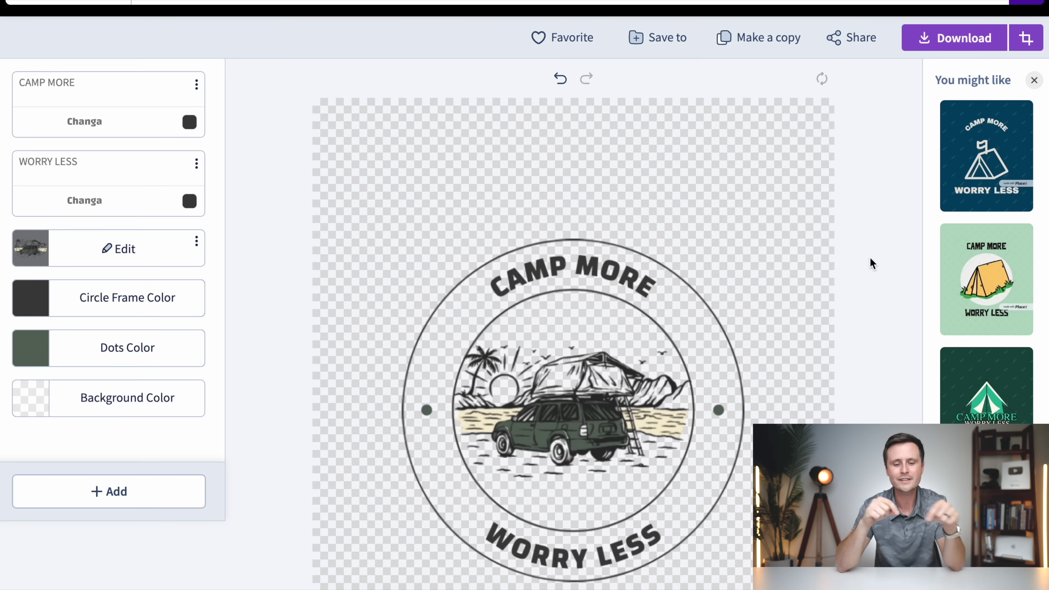
scroll(869, 257, down, 2)
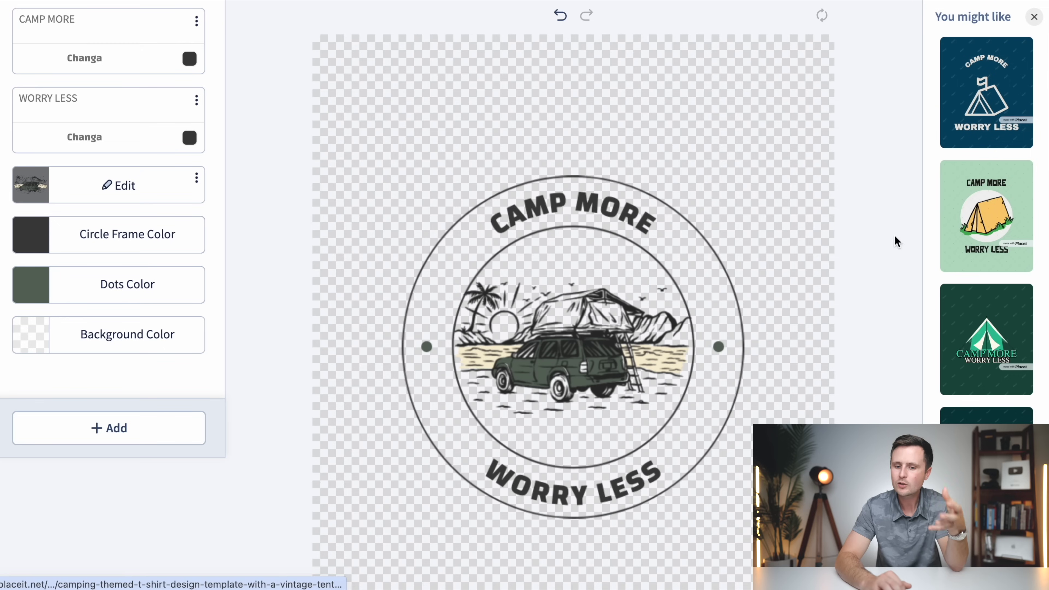
scroll(937, 276, down, 2)
scroll(680, 225, down, 1)
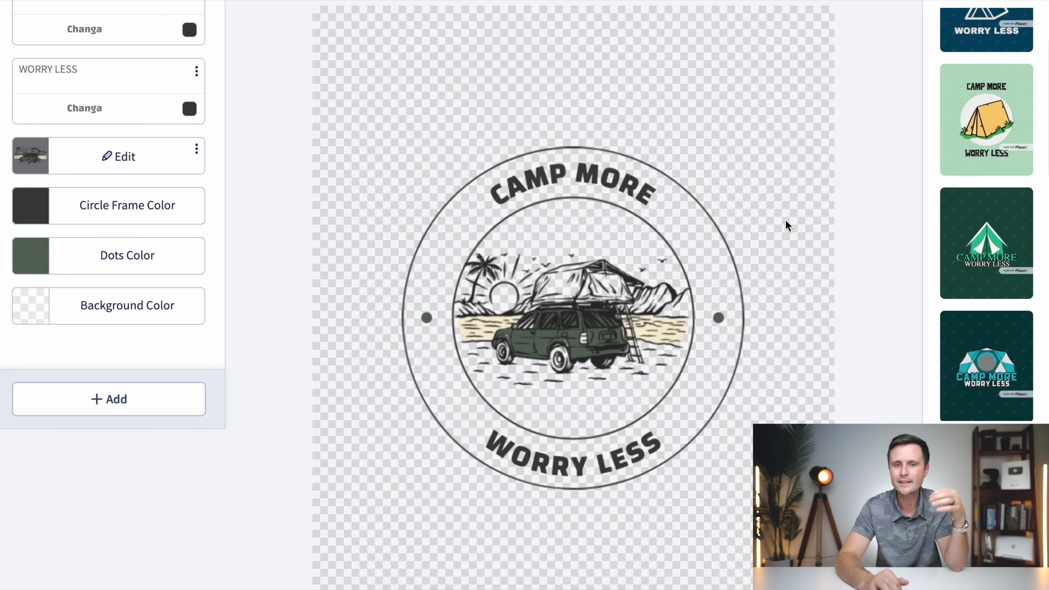
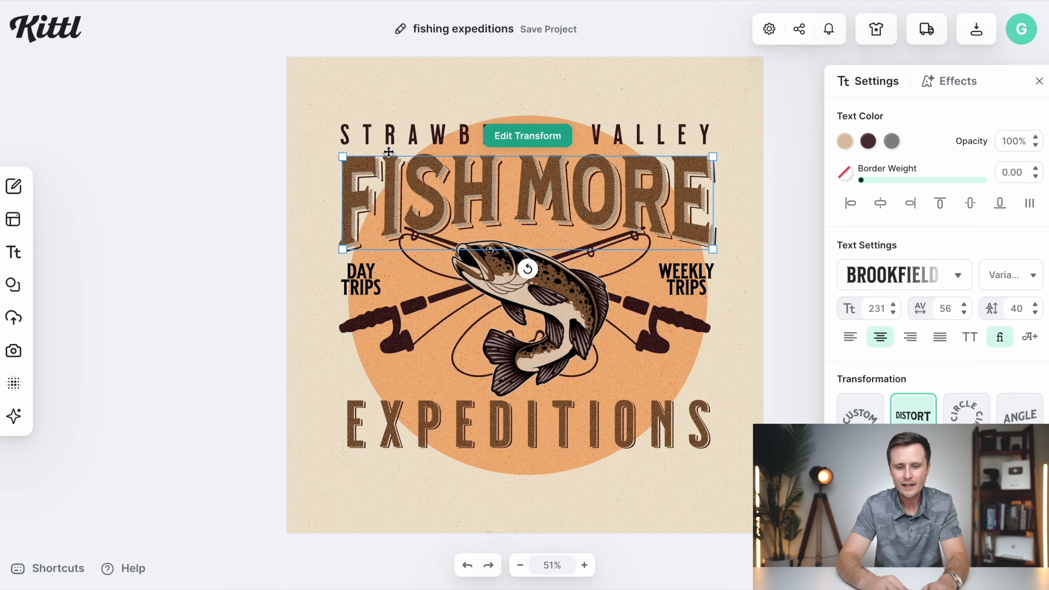
- In Kittl's fishing expeditions design, replace the "EXPEDITIONS" text with "WORRY LESS" and delete the "STRAWBERRY VALLEY" line
click(473, 421)
click(474, 421)
double_click(473, 421)
text(WORRY LESS)
key(Escape)
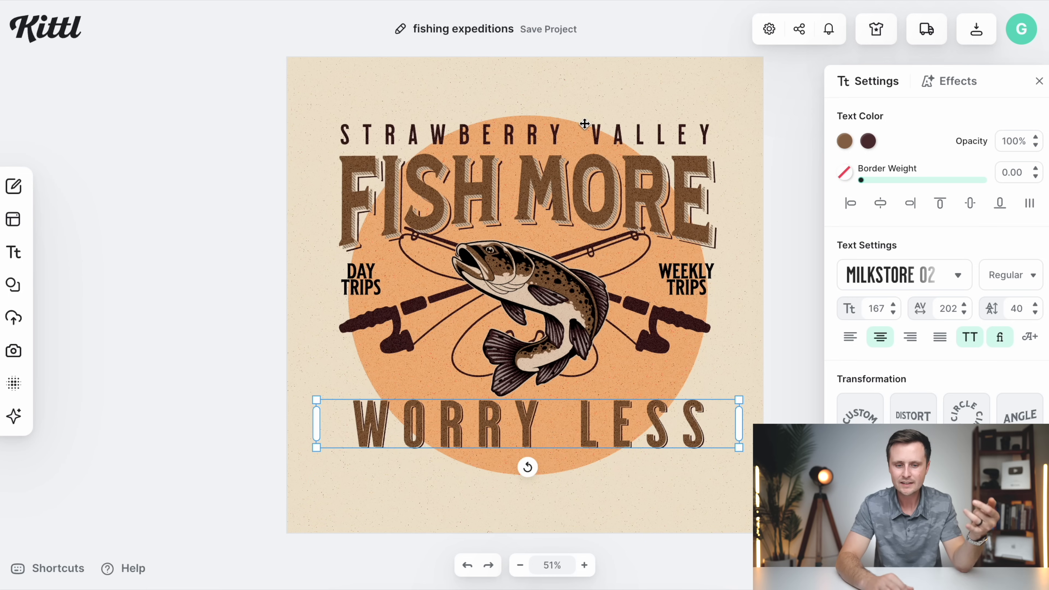
click(617, 126)
key(Delete)
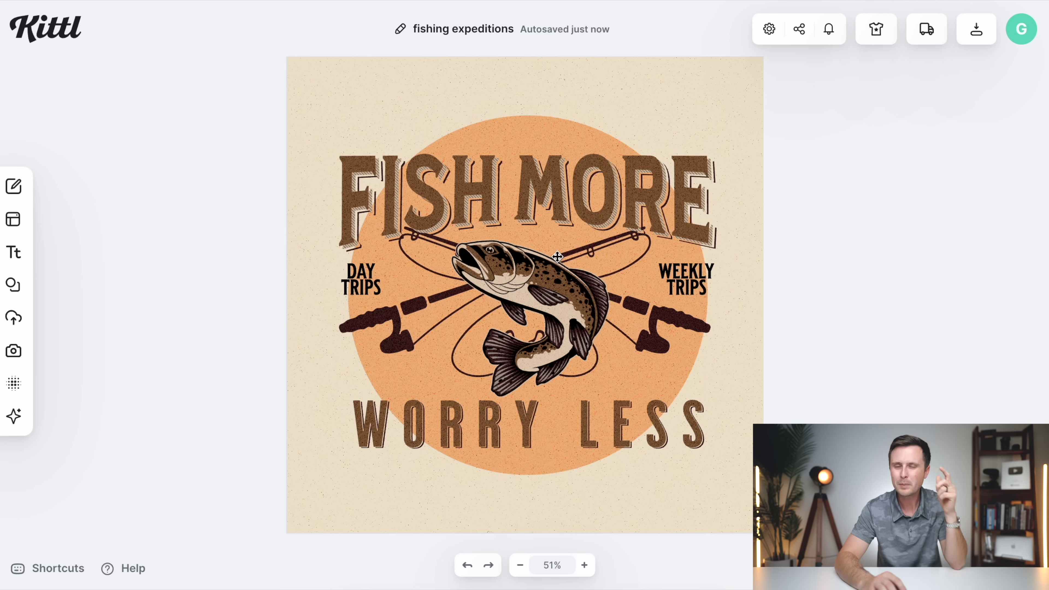
- Search the elements for "FISHING" and add the cream-and-black leaping bass illustration to the design
click(532, 293)
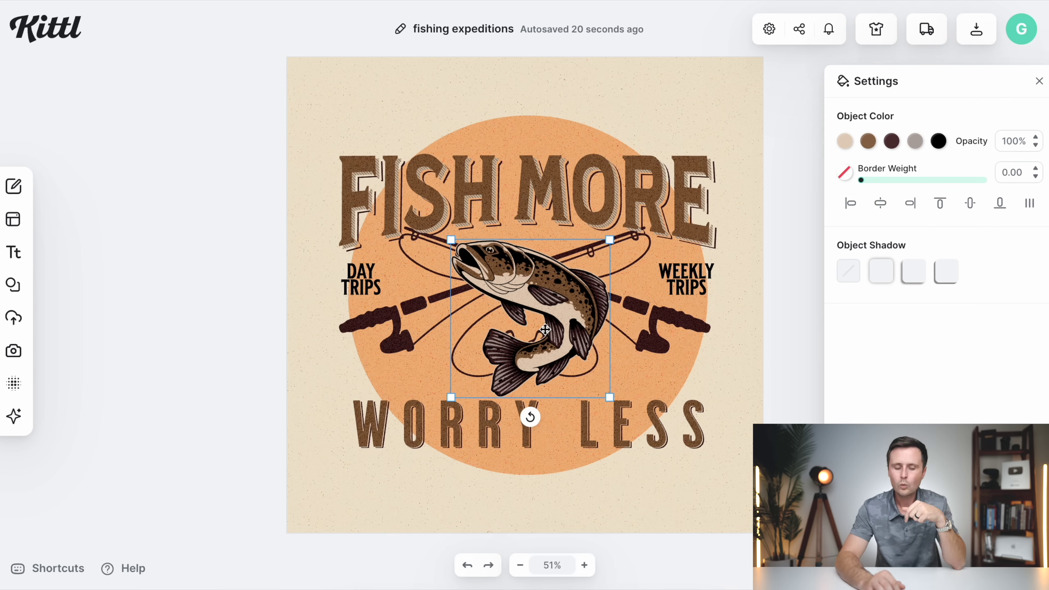
click(16, 286)
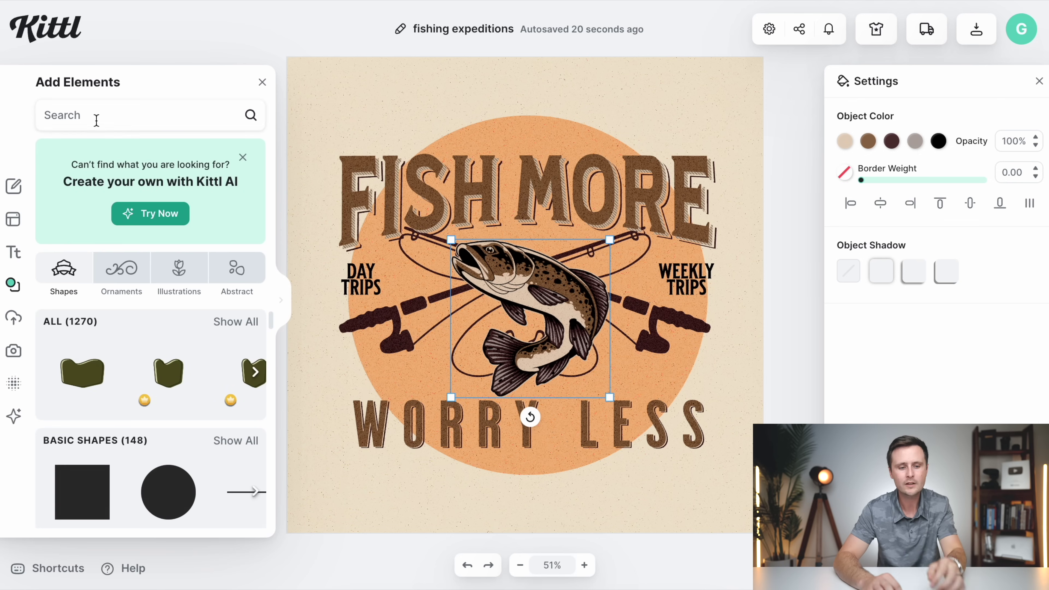
text(FISHING)
key(Return)
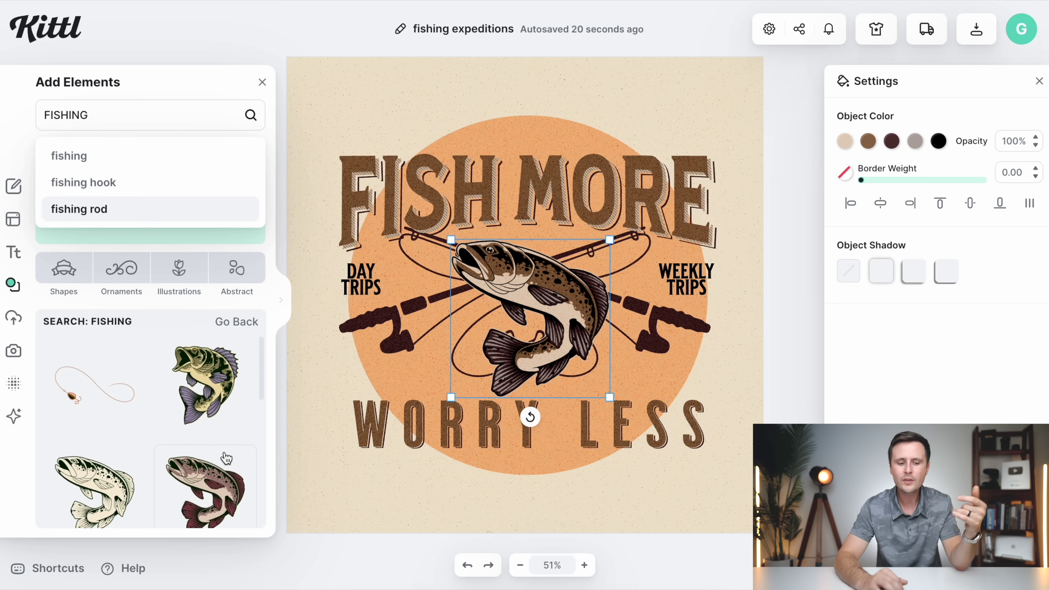
scroll(226, 458, down, 2)
scroll(226, 458, up, 2)
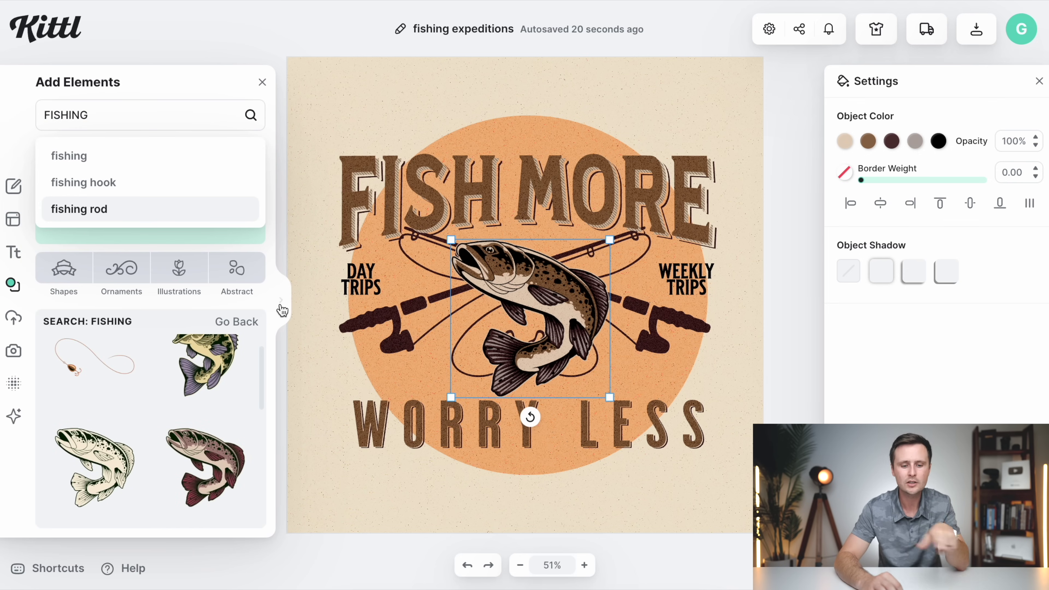
click(282, 309)
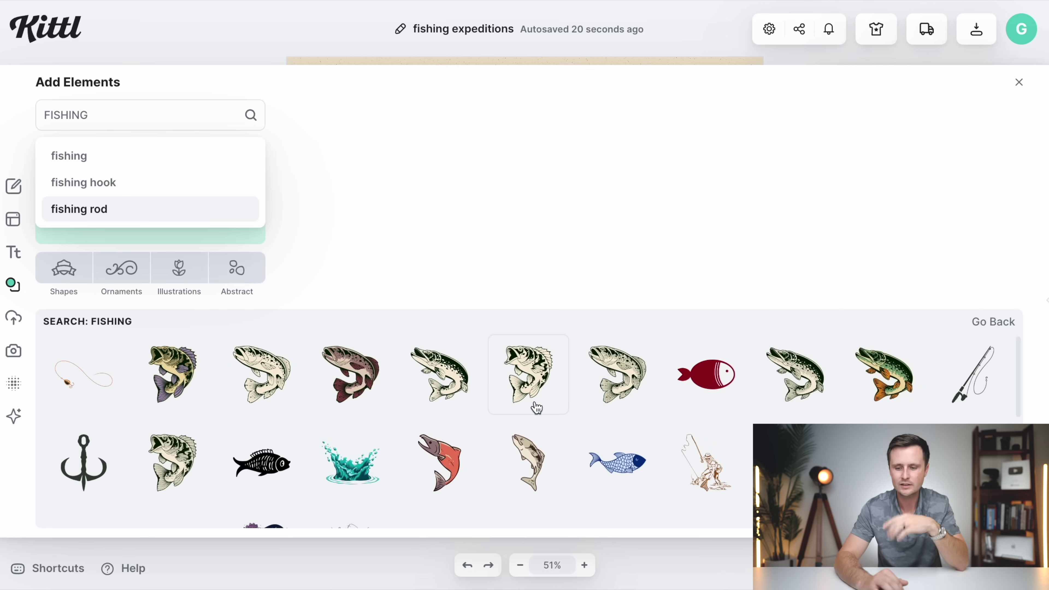
scroll(536, 405, down, 5)
scroll(534, 402, up, 4)
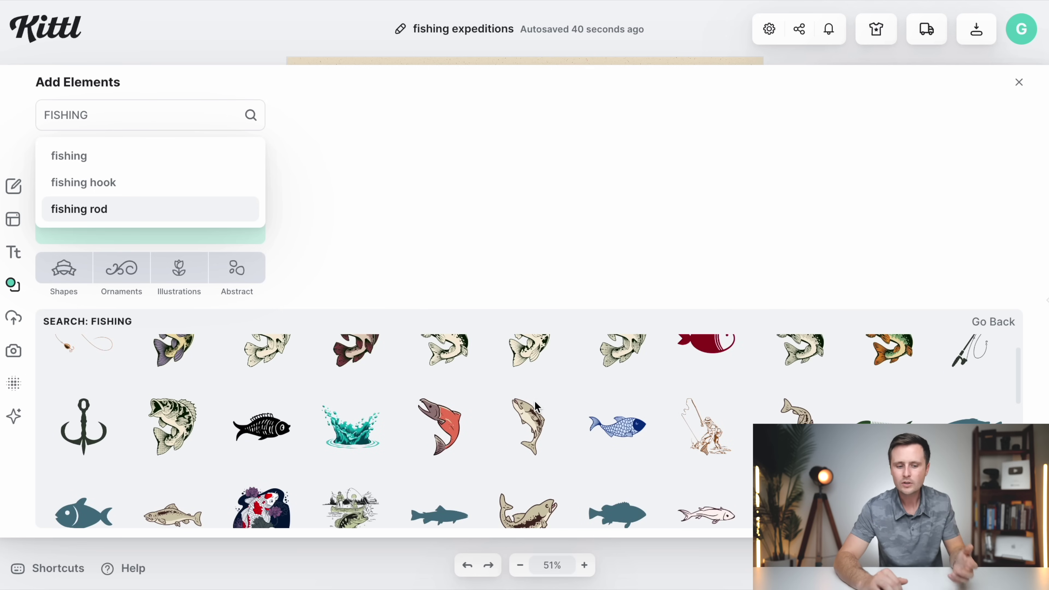
click(200, 424)
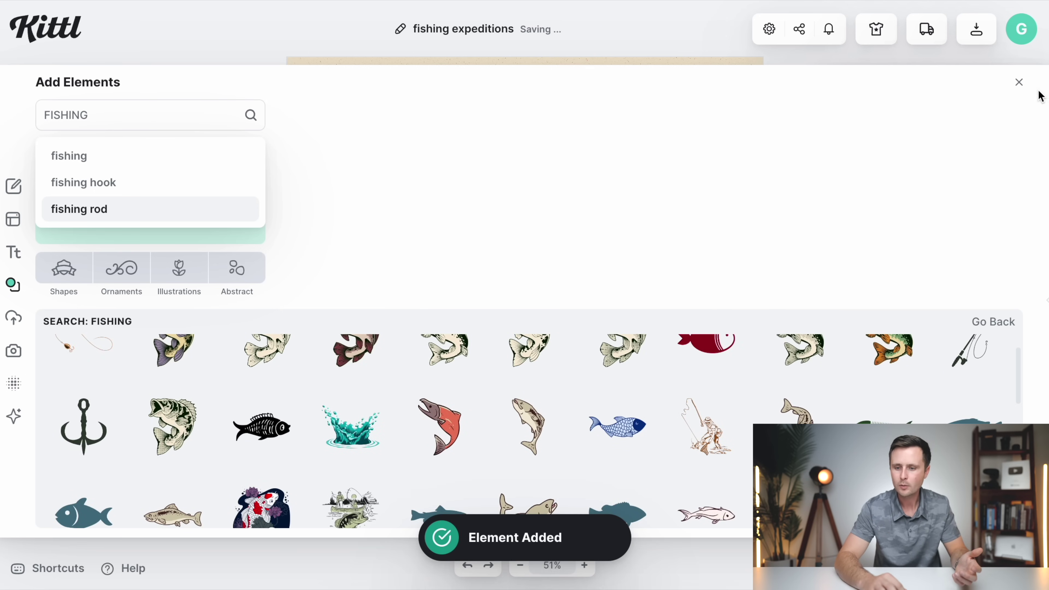
click(1016, 85)
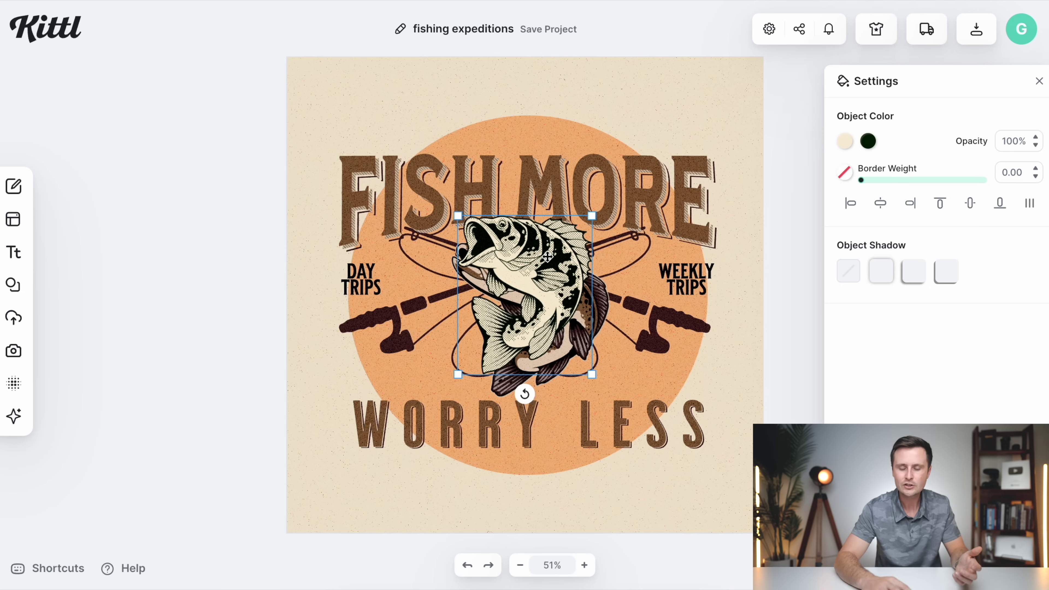
- Delete the original brown fish and center the new bass over the crossed fishing rods, slightly below the artboard's middle
drag(523, 266, 665, 284)
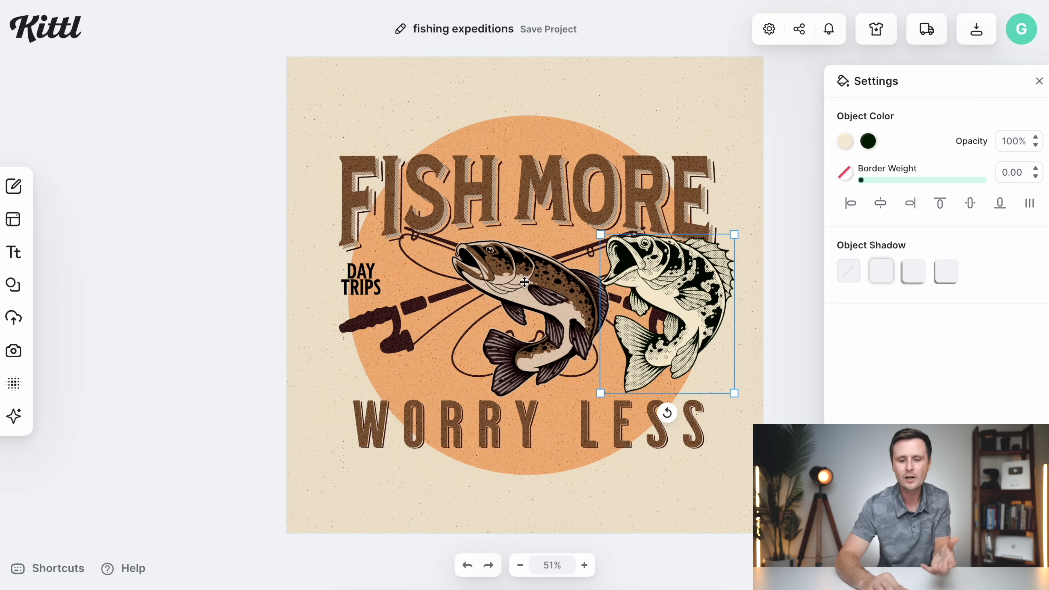
click(534, 277)
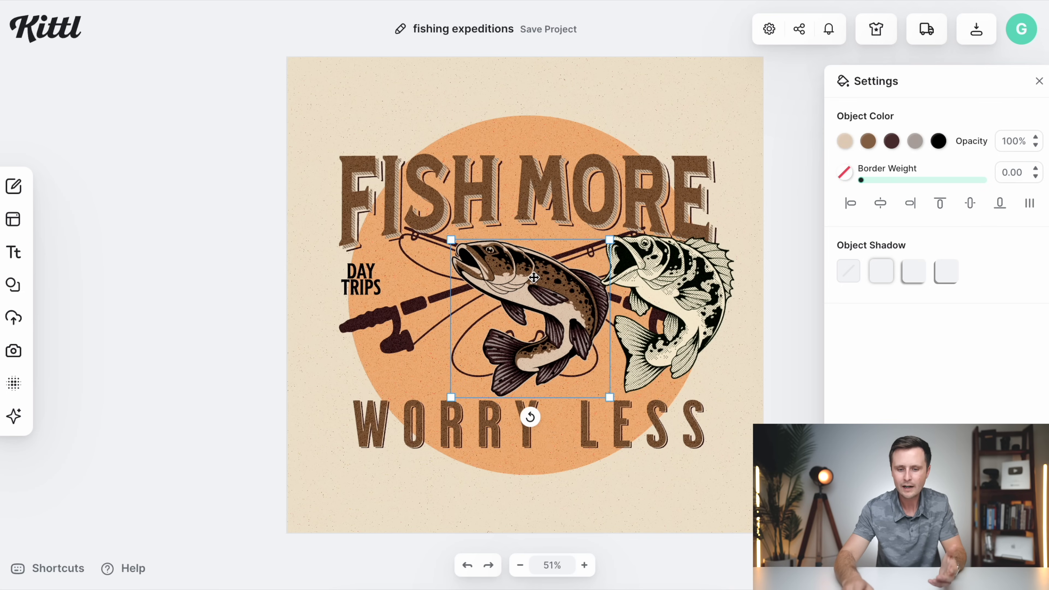
key(Delete)
drag(687, 289, 539, 284)
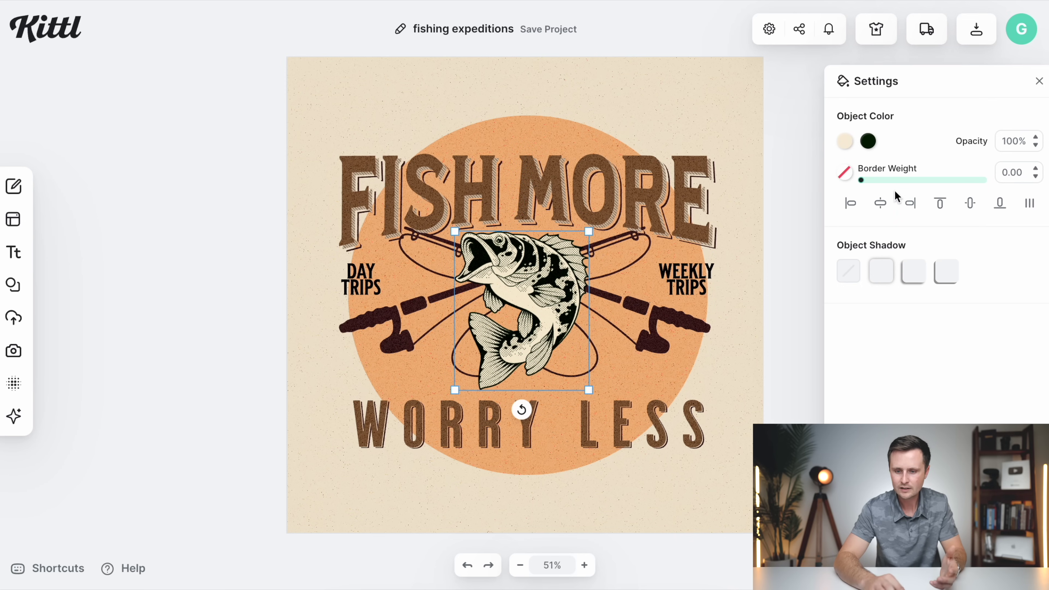
click(880, 206)
click(969, 203)
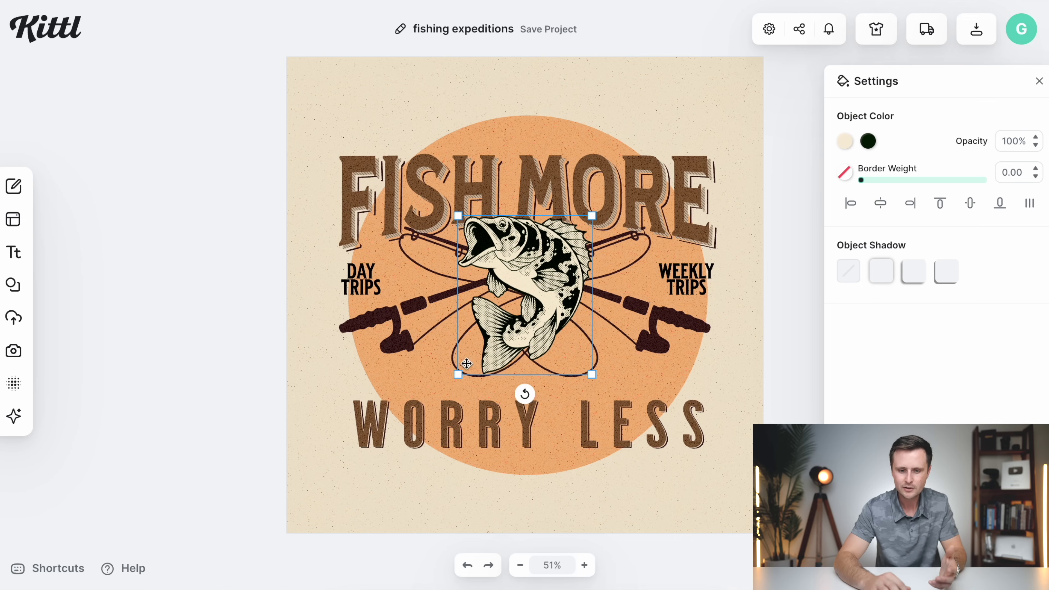
drag(534, 273, 534, 292)
click(761, 322)
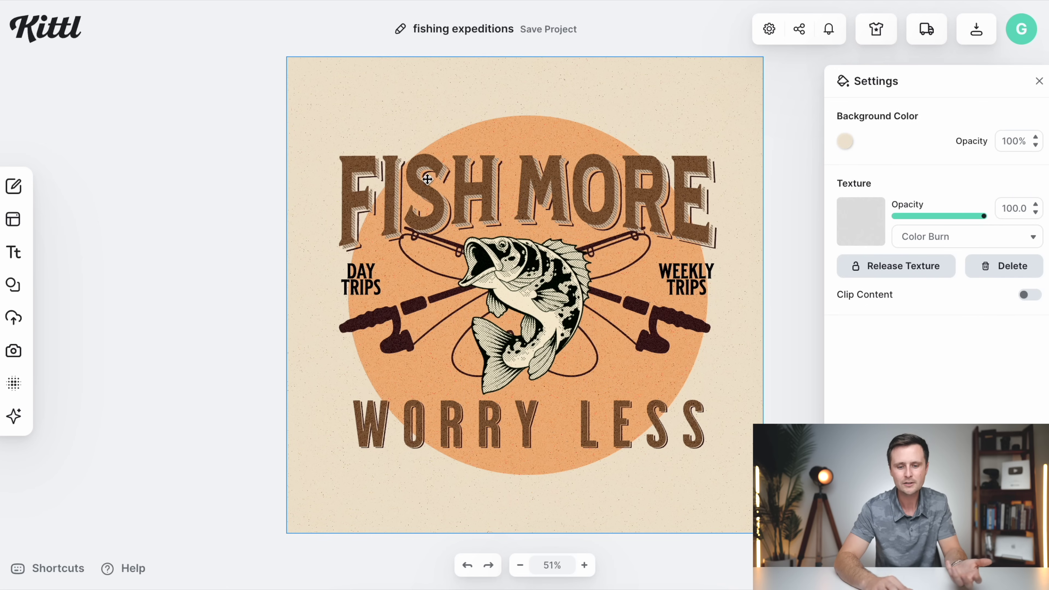
- Recolor the near-black parts of the bass with the brown from the document colors
click(544, 314)
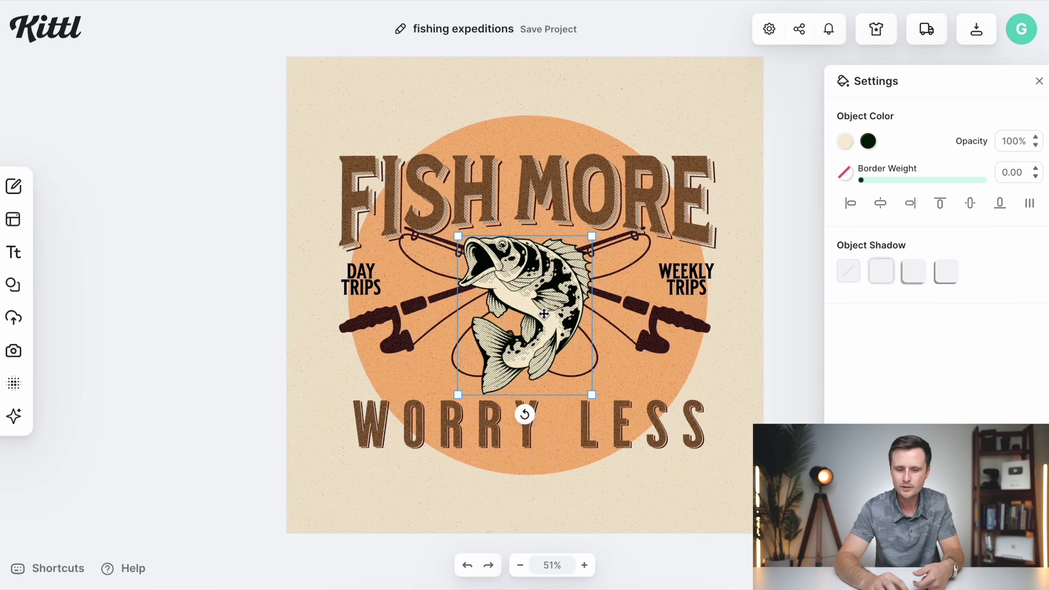
click(869, 144)
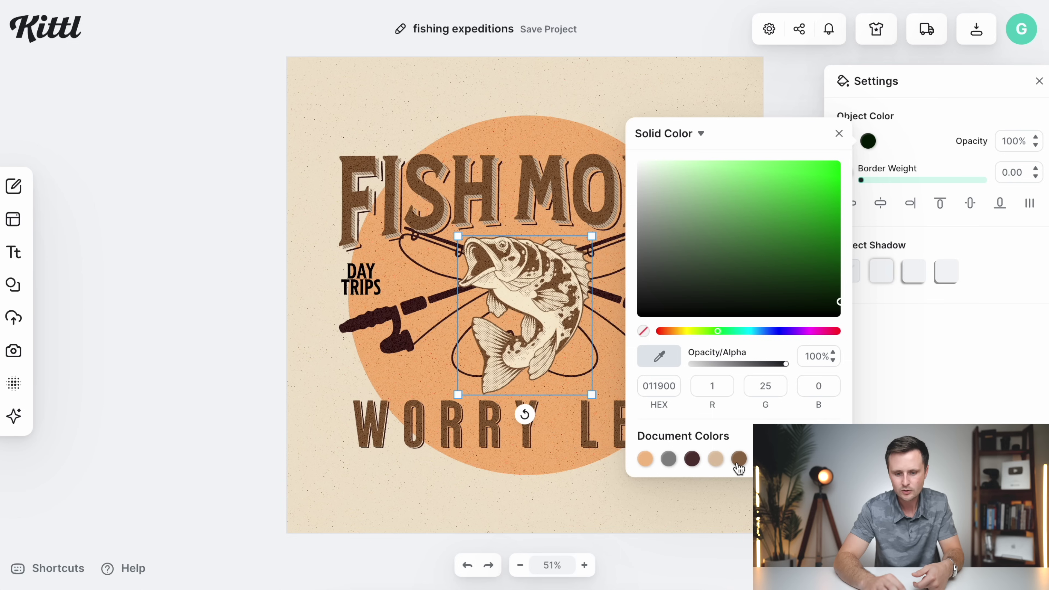
click(737, 459)
click(726, 89)
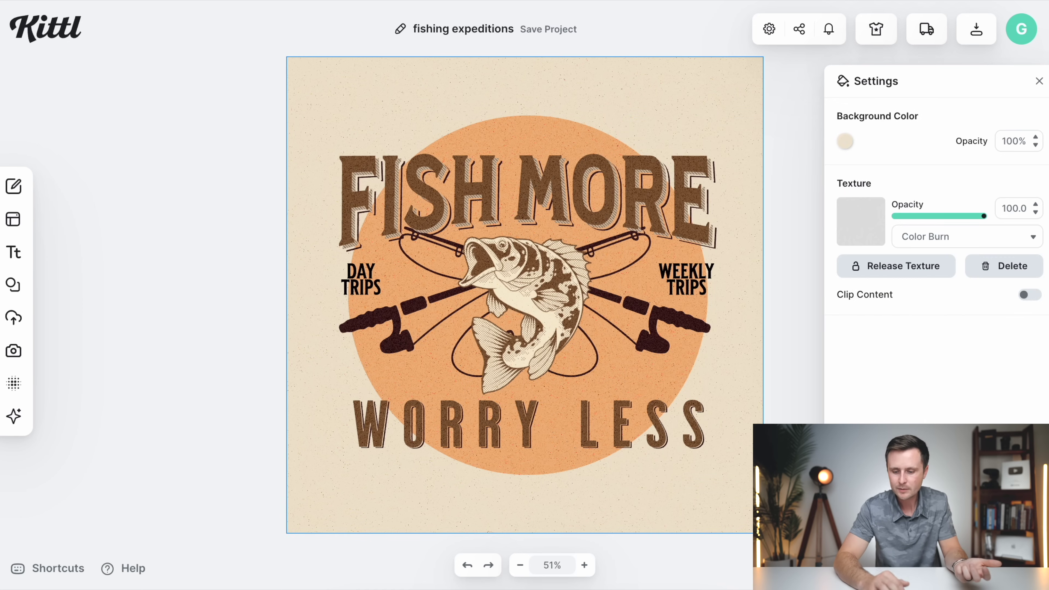
- Turn off Auto Adjust Brightness, preview the color palettes on the design, and apply the Natural Organic palette
click(738, 564)
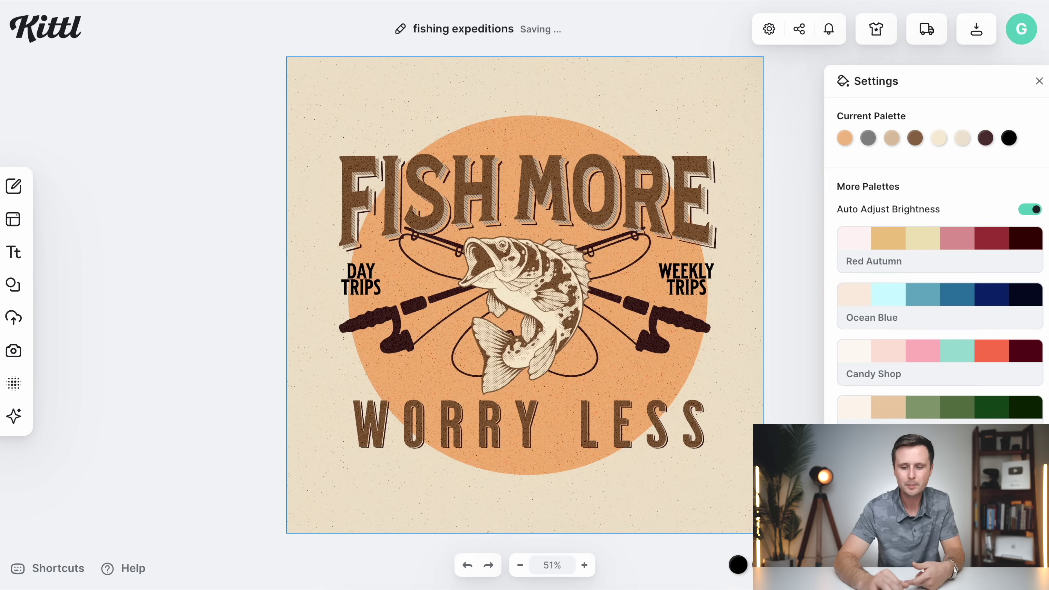
scroll(849, 421, down, 5)
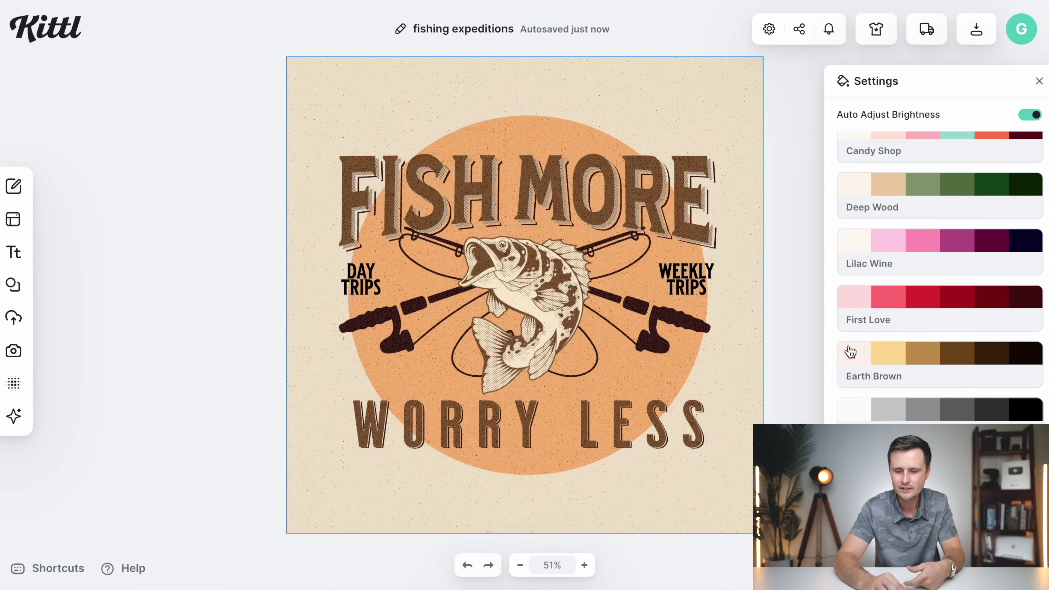
scroll(854, 377, up, 5)
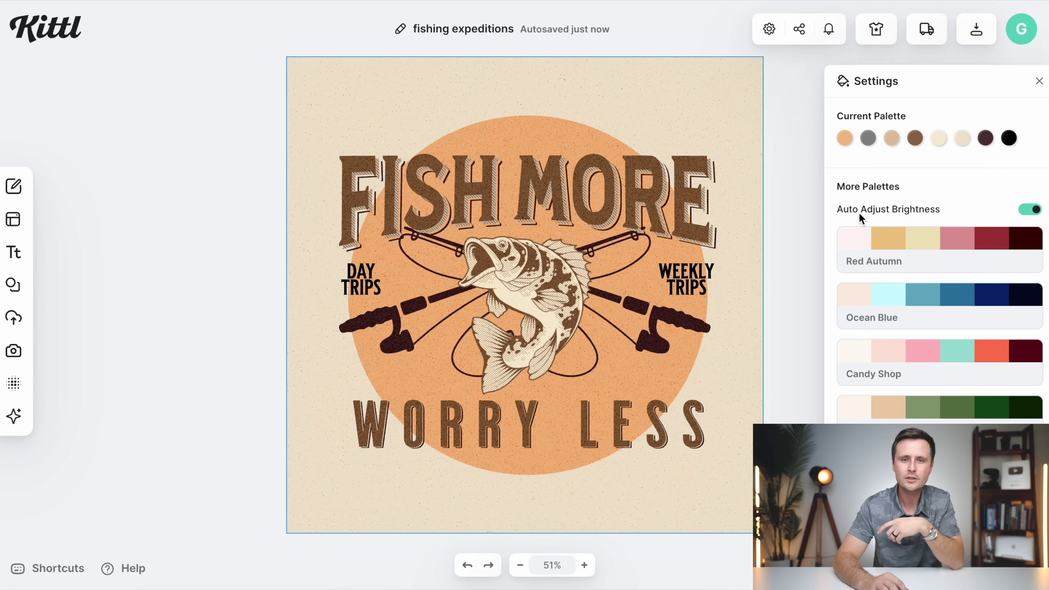
click(1029, 209)
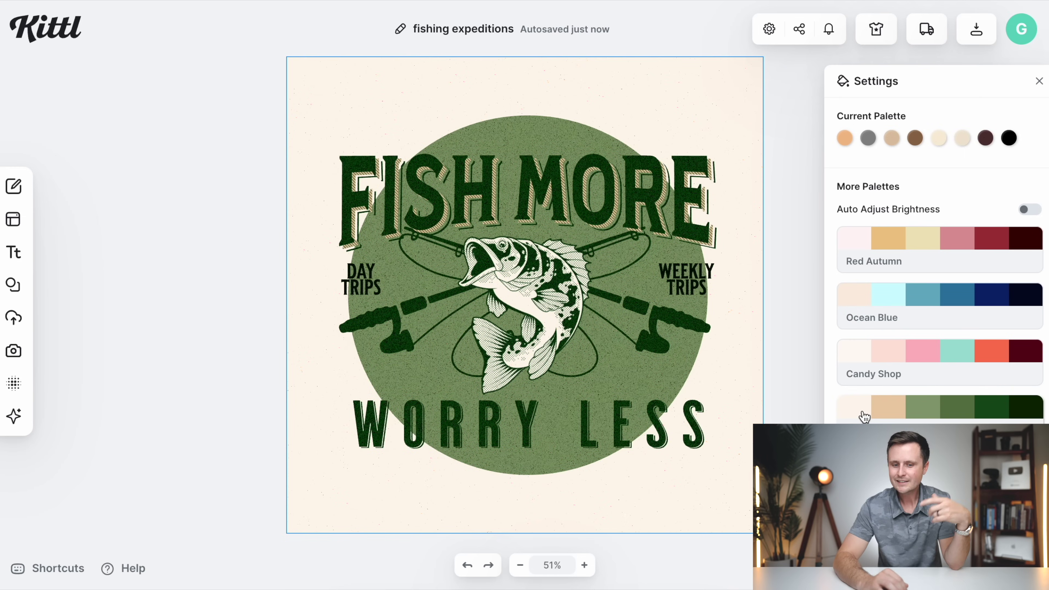
scroll(863, 417, down, 1)
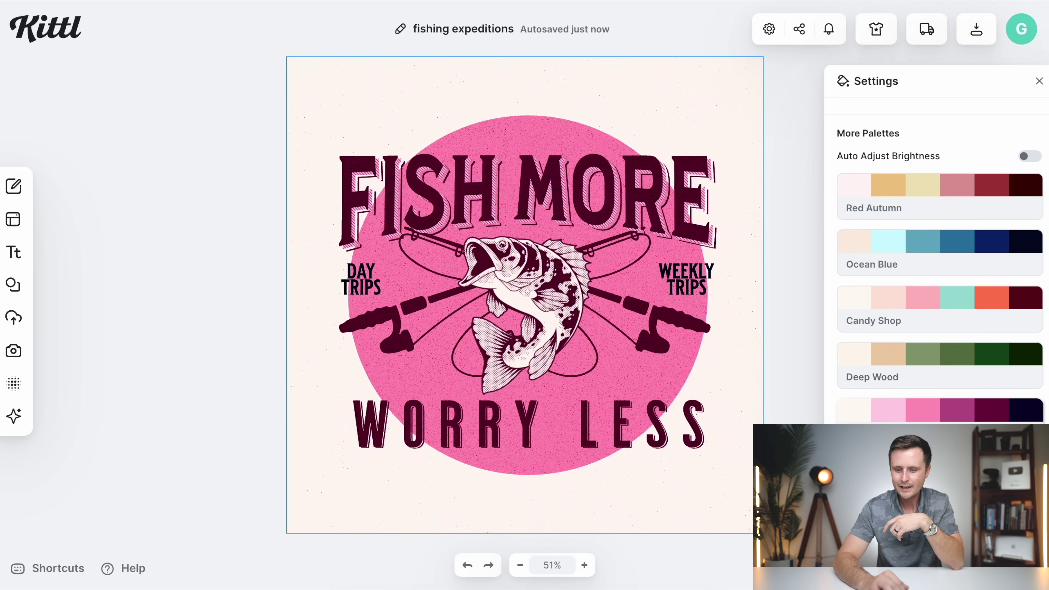
scroll(863, 411, down, 4)
scroll(863, 411, down, 5)
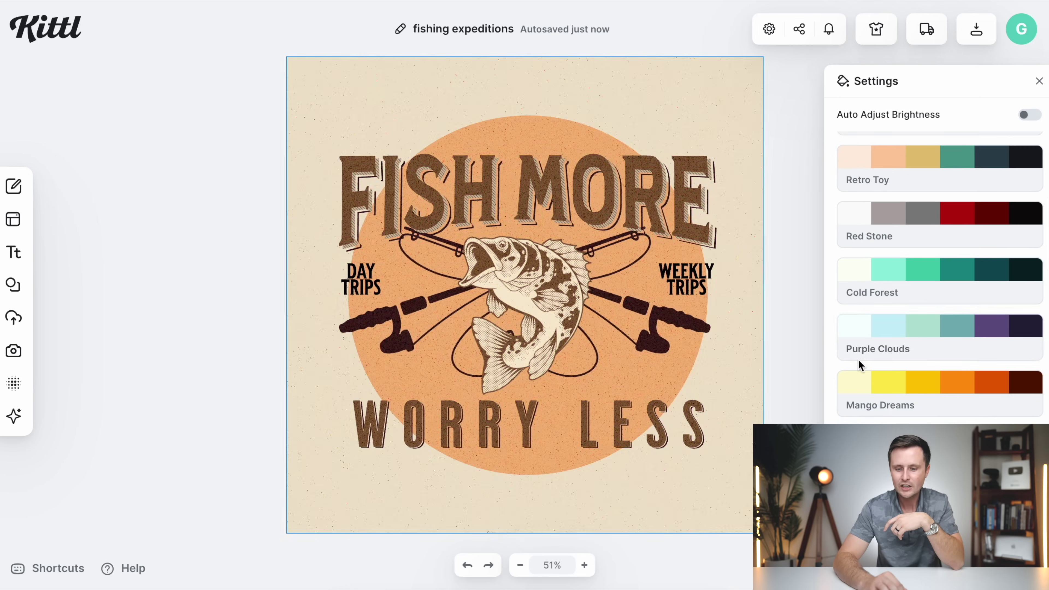
scroll(862, 411, down, 3)
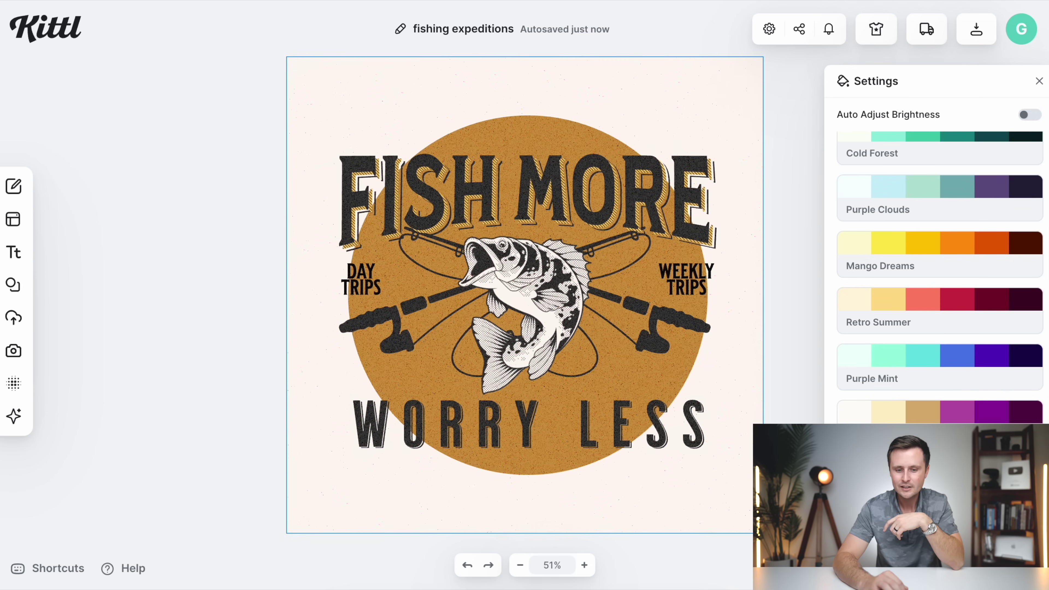
scroll(850, 392, down, 6)
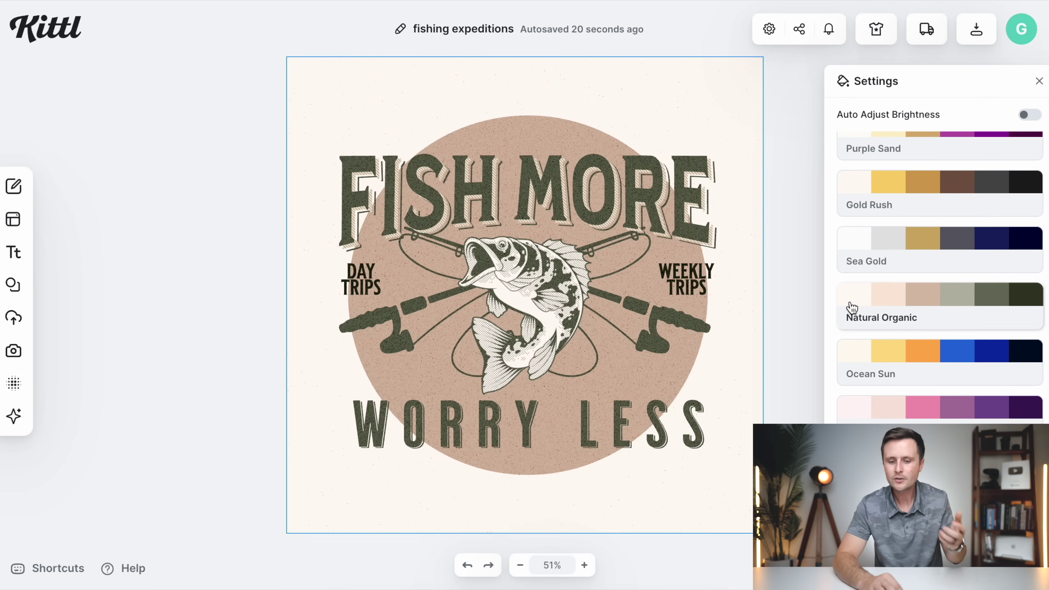
click(851, 306)
click(796, 294)
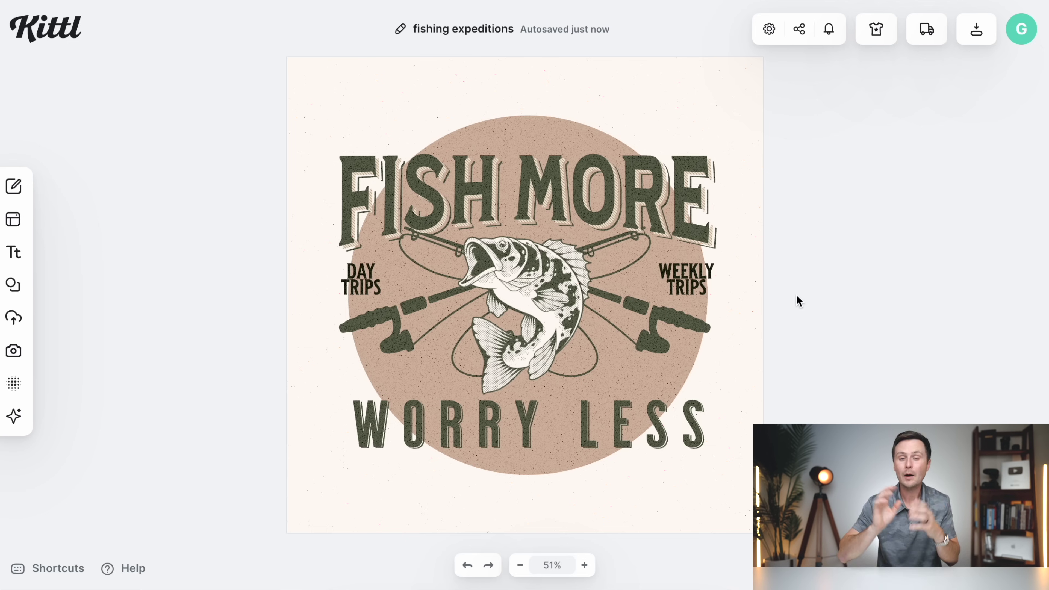
- Enable Remove Background and Optimize Quality in the download options, then close them without exporting
click(685, 102)
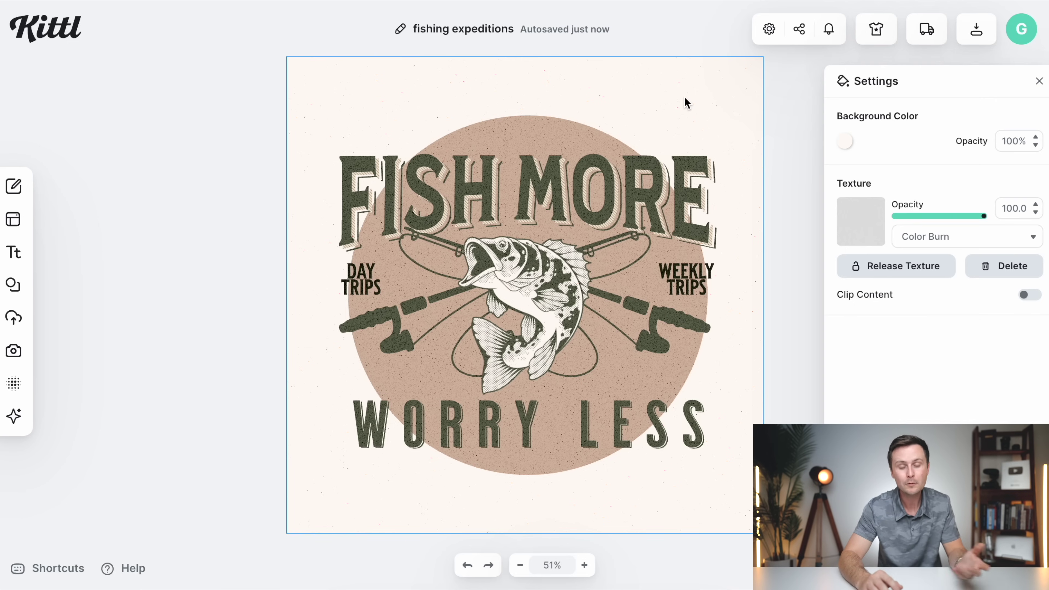
click(977, 31)
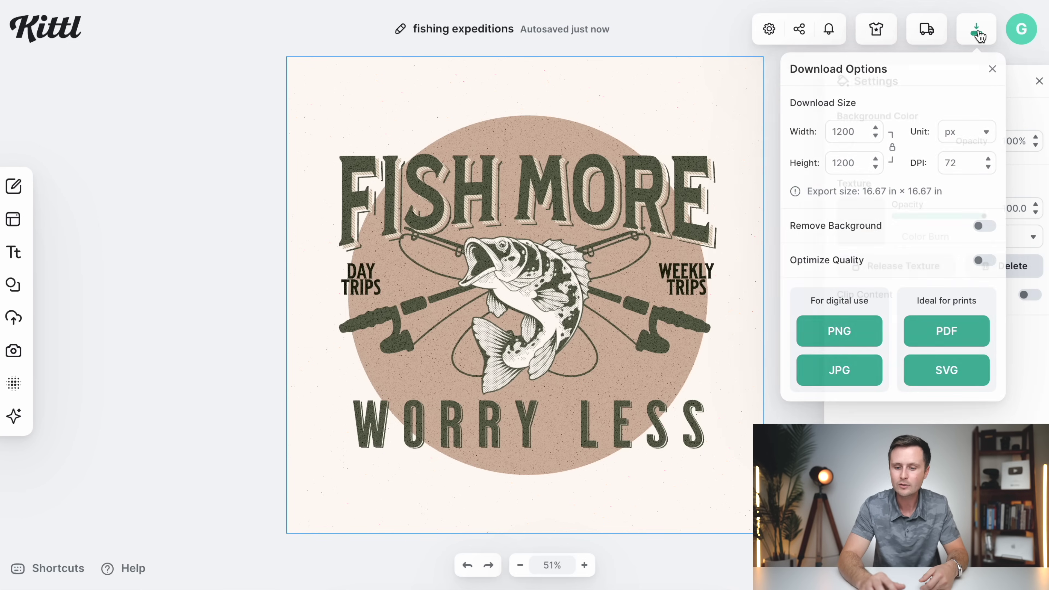
click(983, 225)
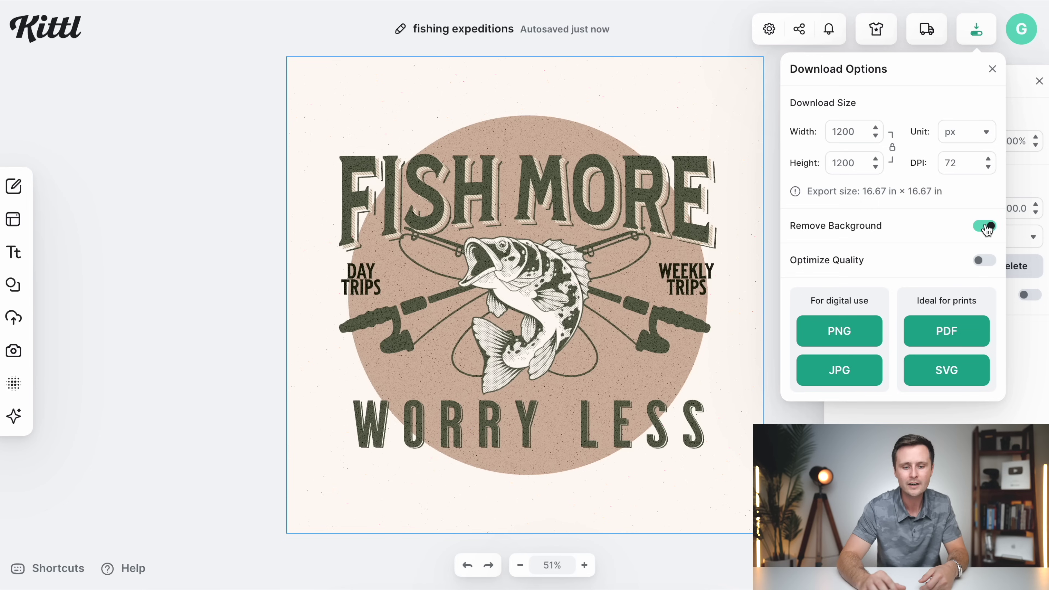
click(984, 261)
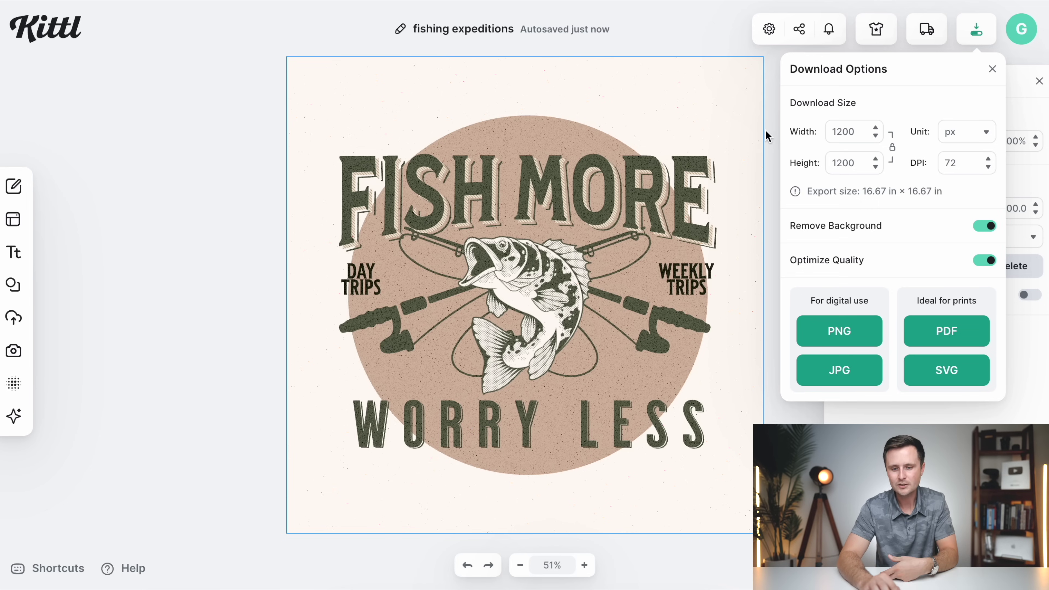
click(770, 140)
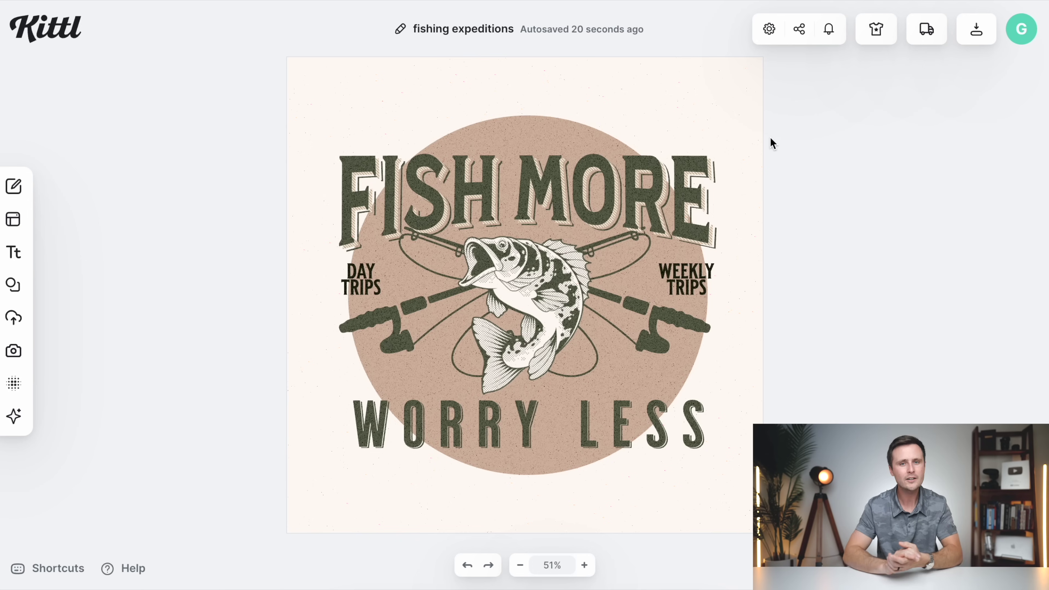